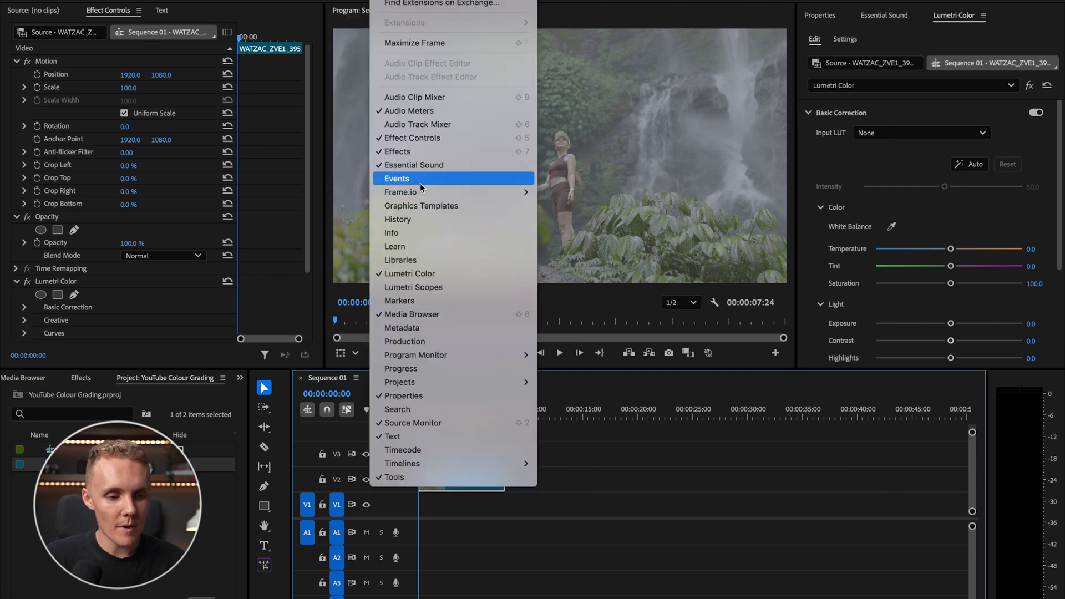
Play the waterfall clip for review and stop the playhead at 00:00:02:21.
click(735, 10)
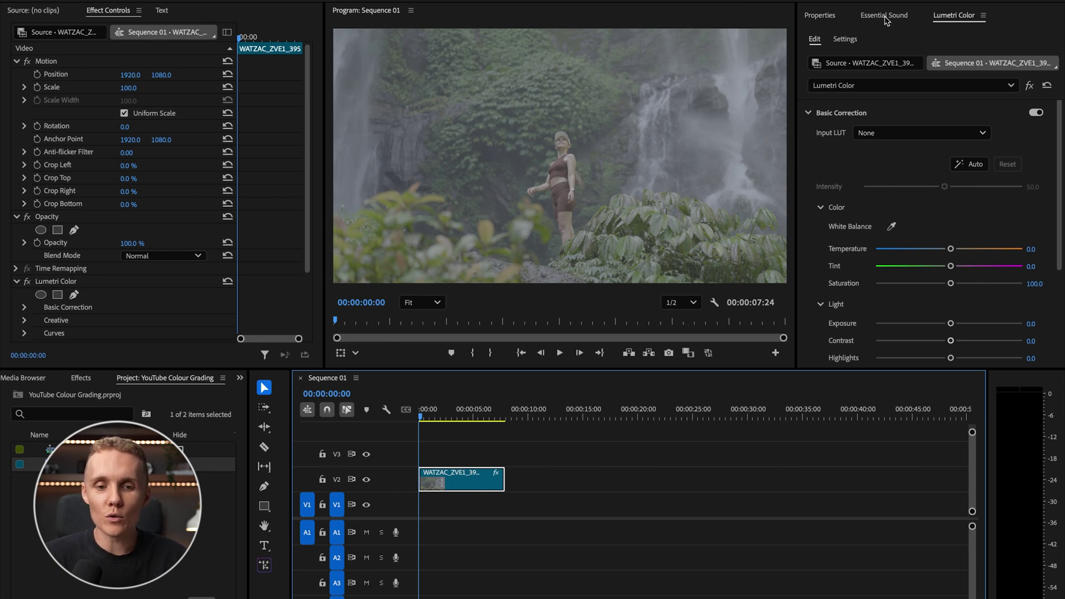
click(950, 18)
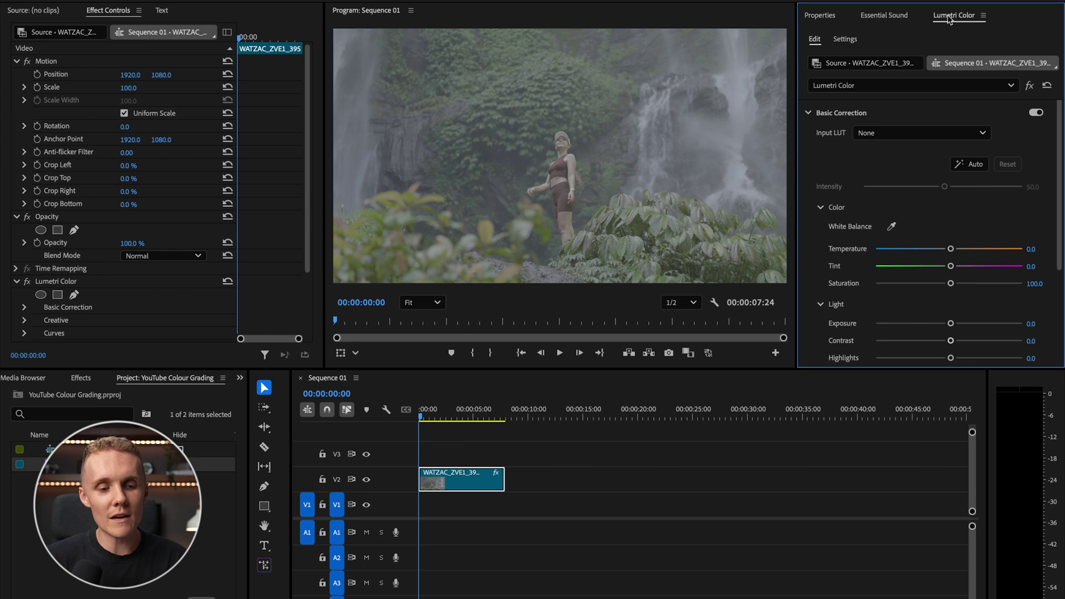
key(space)
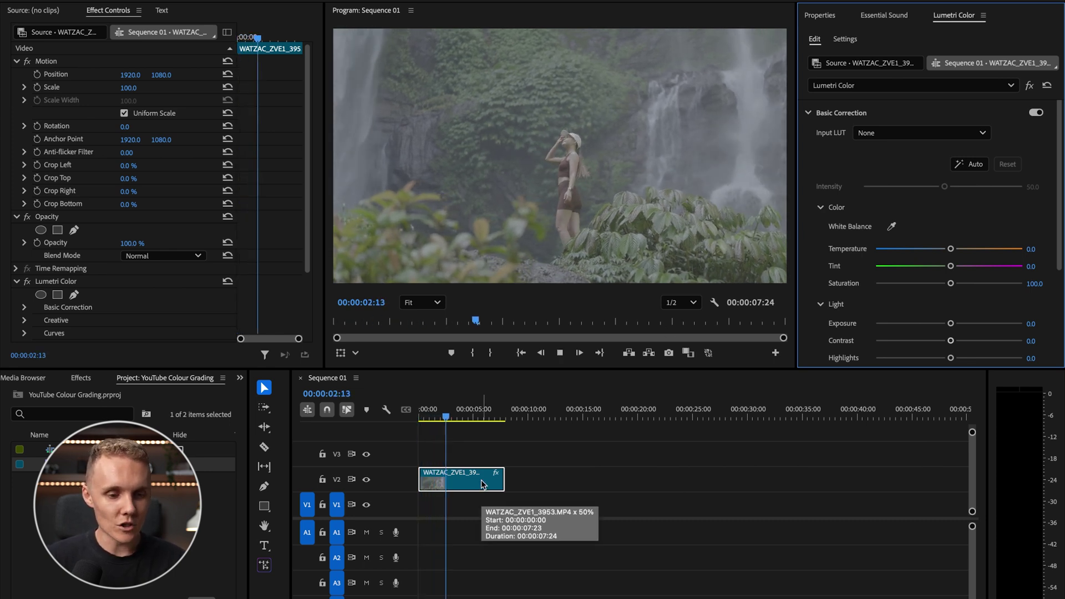
key(space)
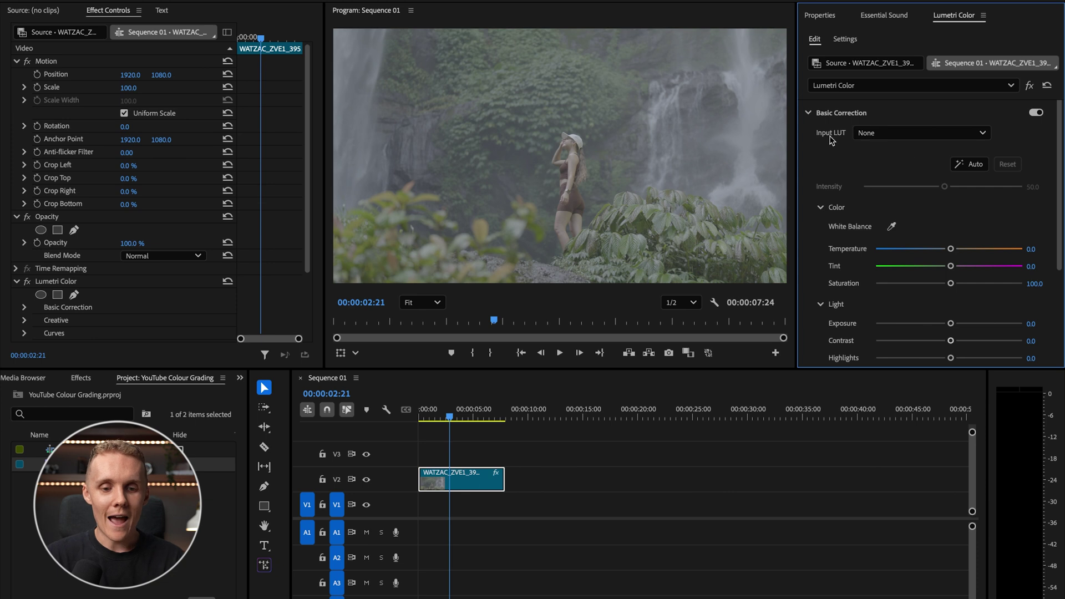
Choose Browse… from the Basic Correction Input LUT list to reach the Correction Luts .cube files.
click(838, 114)
click(883, 115)
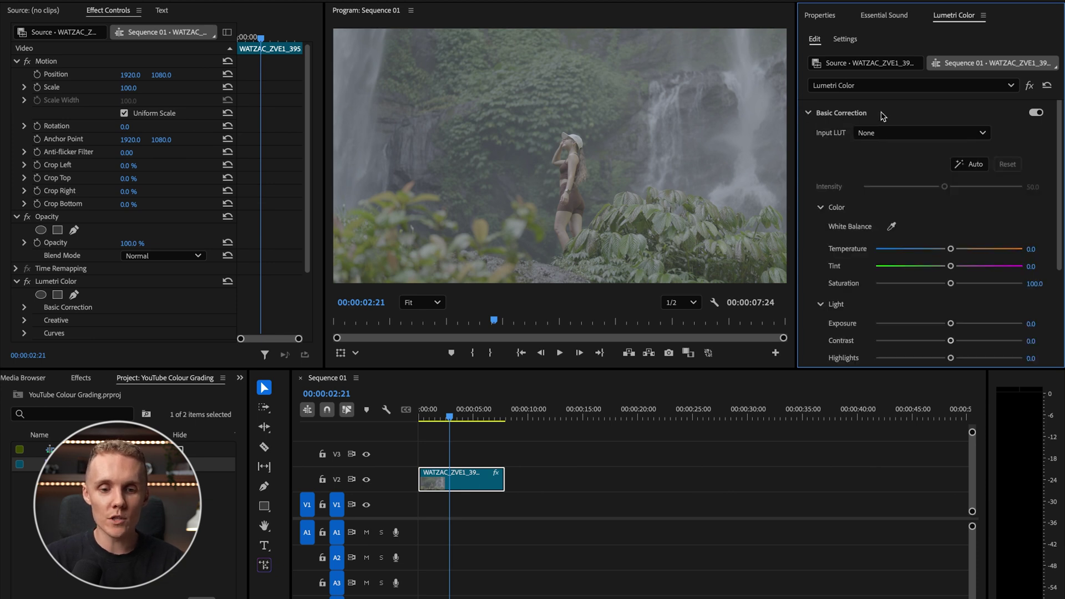
click(897, 134)
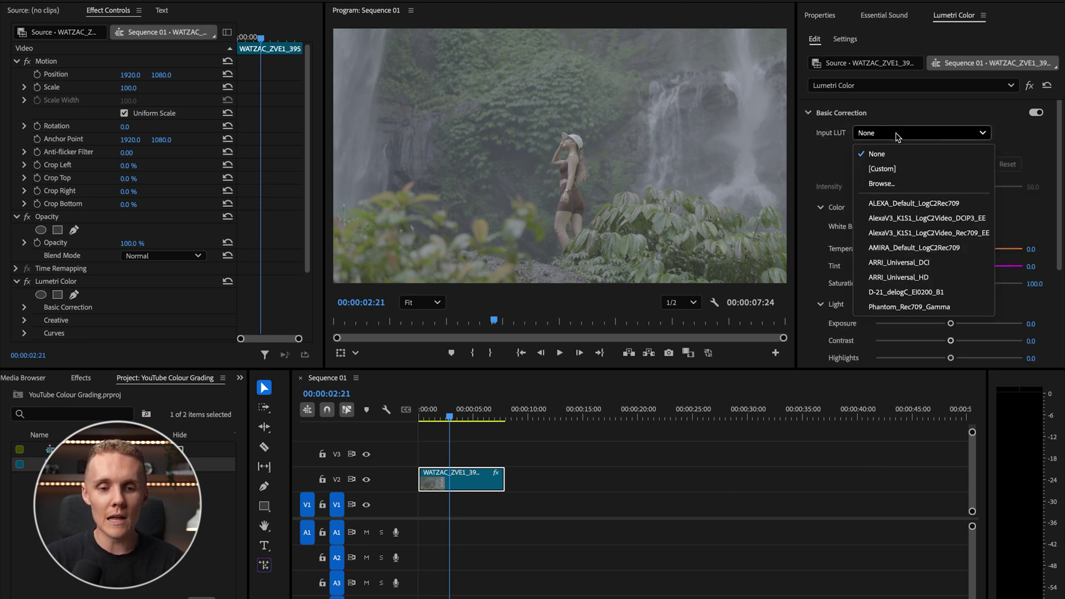
click(898, 169)
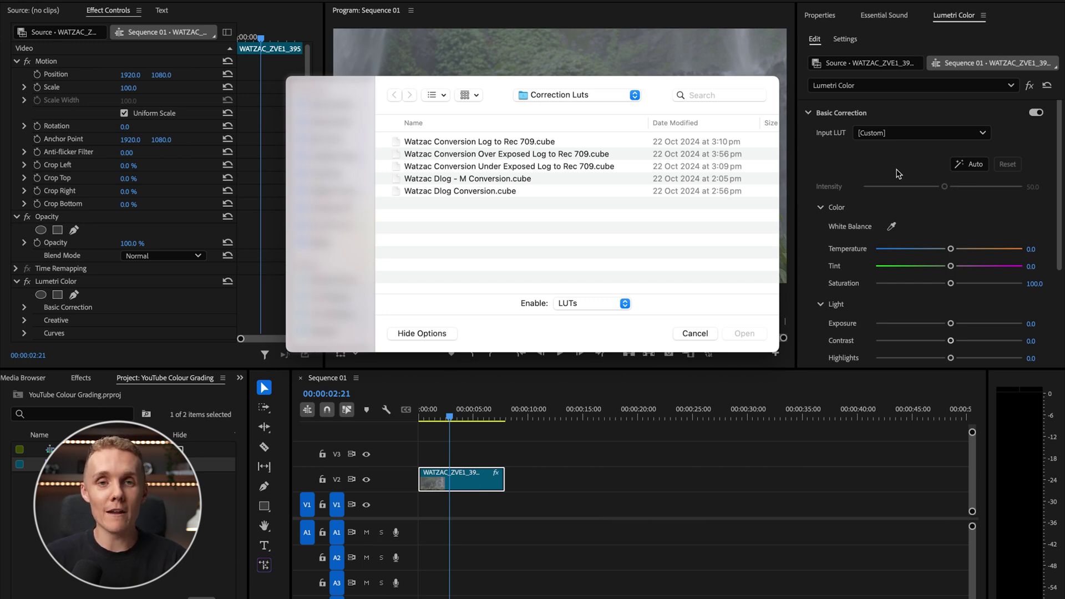
Compare the Log to Rec 709, over-exposed and under-exposed LUTs, then reselect Watzac Conversion Log to Rec 709.cube.
click(475, 143)
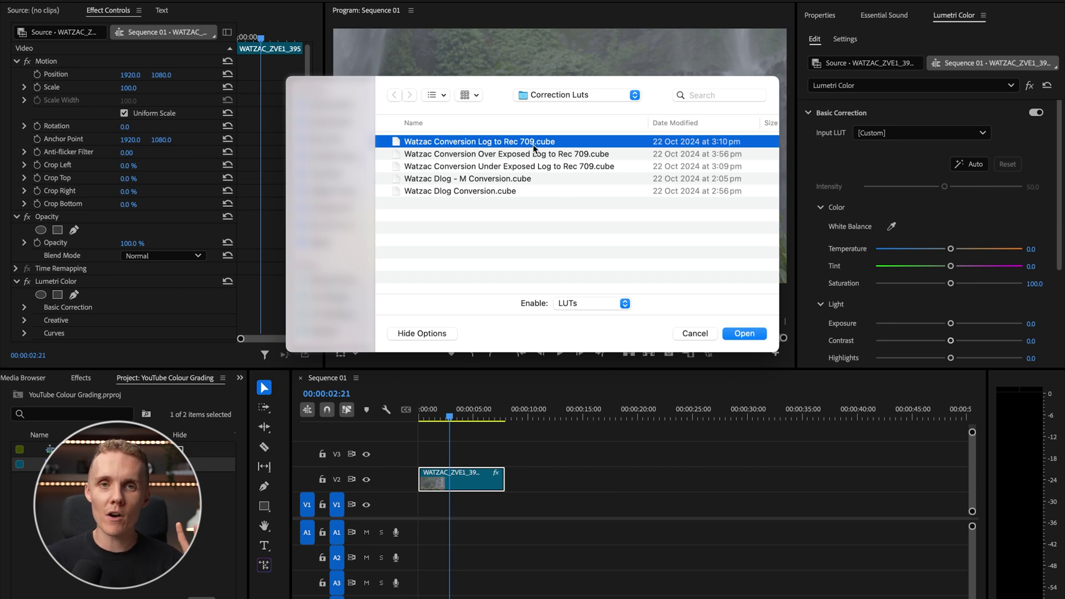
click(480, 155)
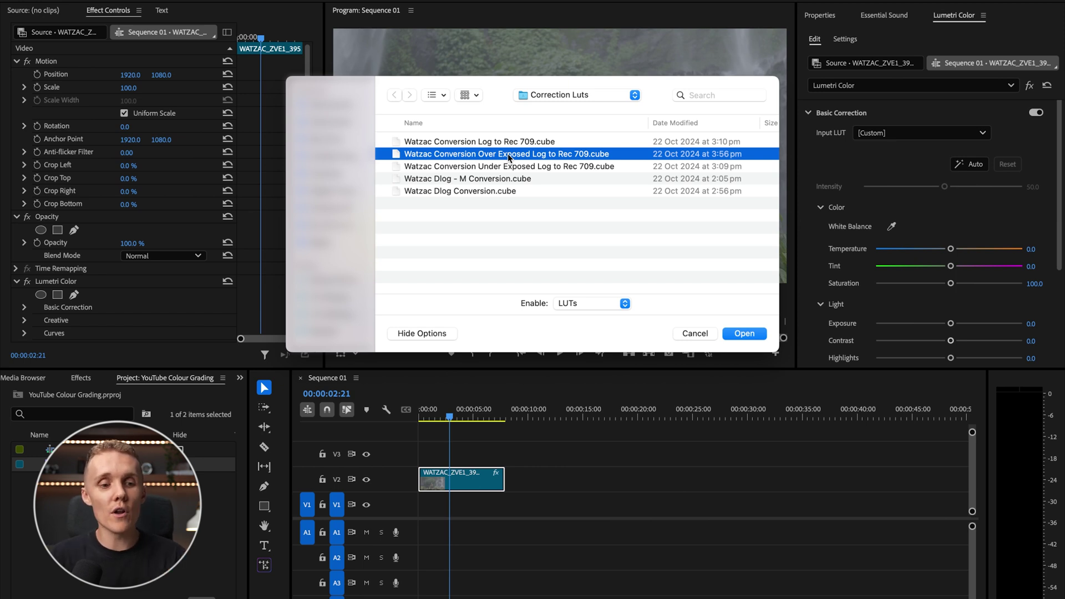
click(518, 166)
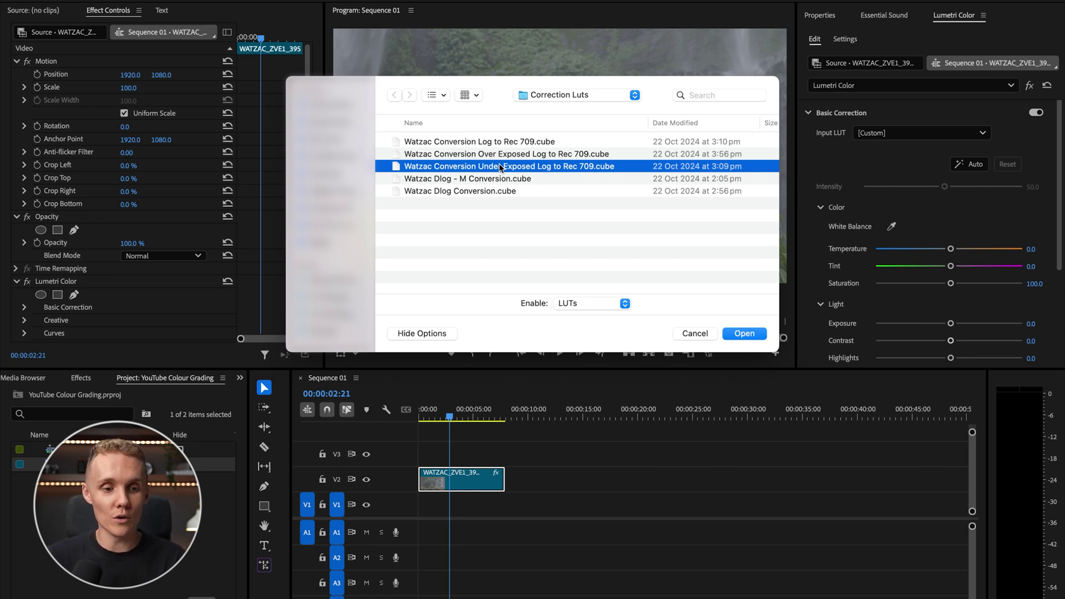
click(534, 143)
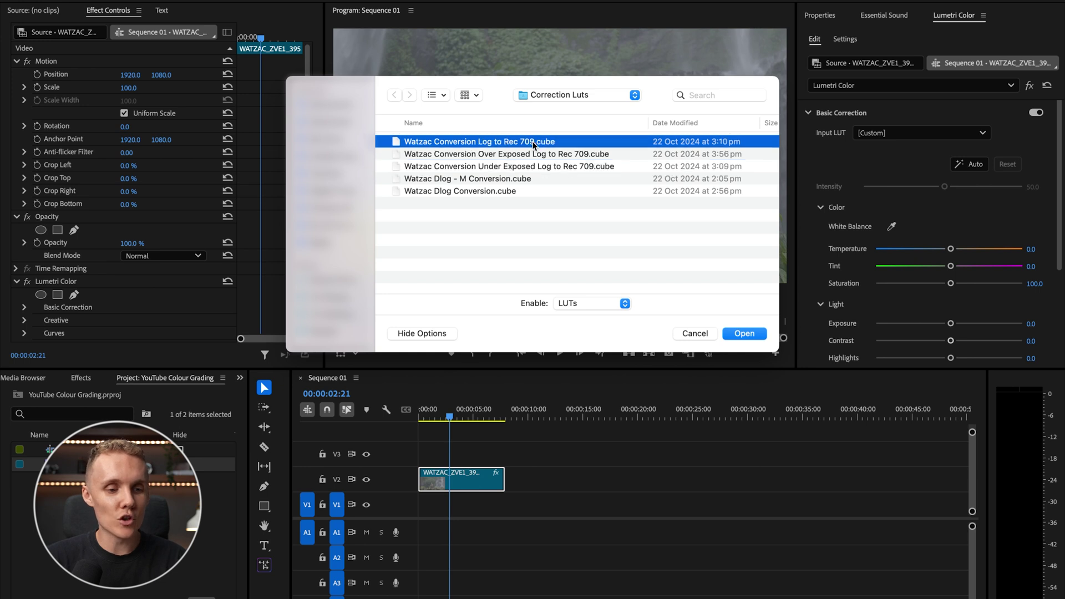
Load Watzac Conversion Log to Rec 709 as the clip's input LUT.
click(745, 334)
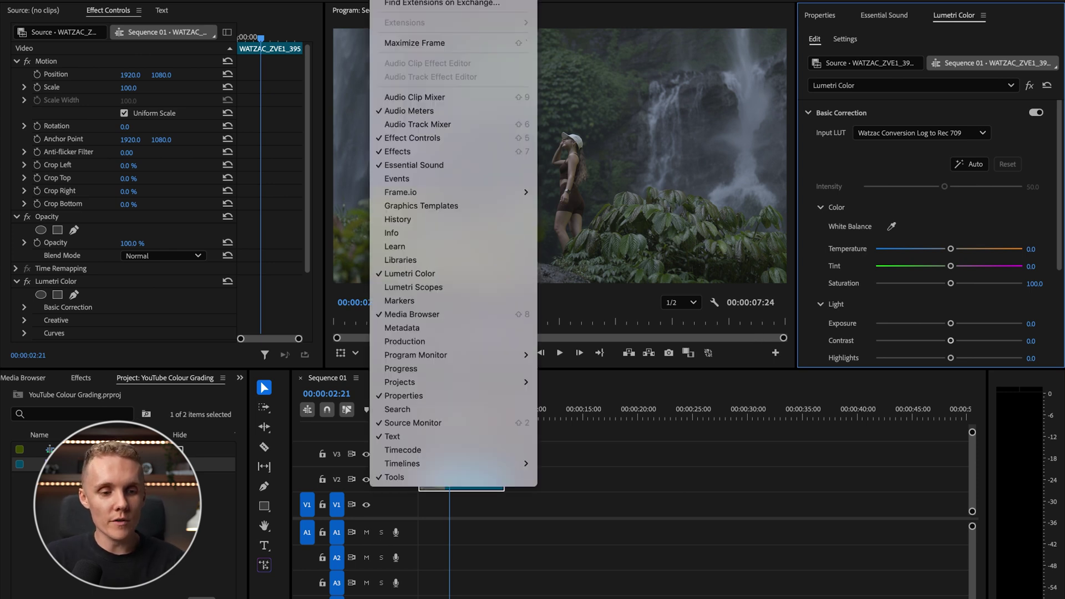
Show Lumetri Scopes and keep the Waveform (RGB) display after checking its options.
click(442, 288)
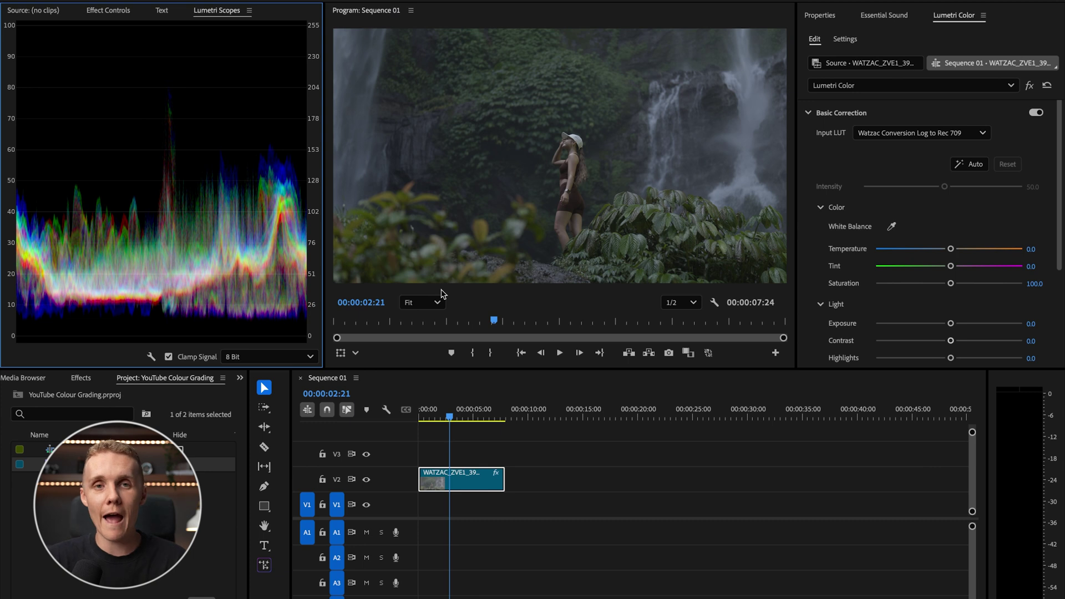
right_click(315, 139)
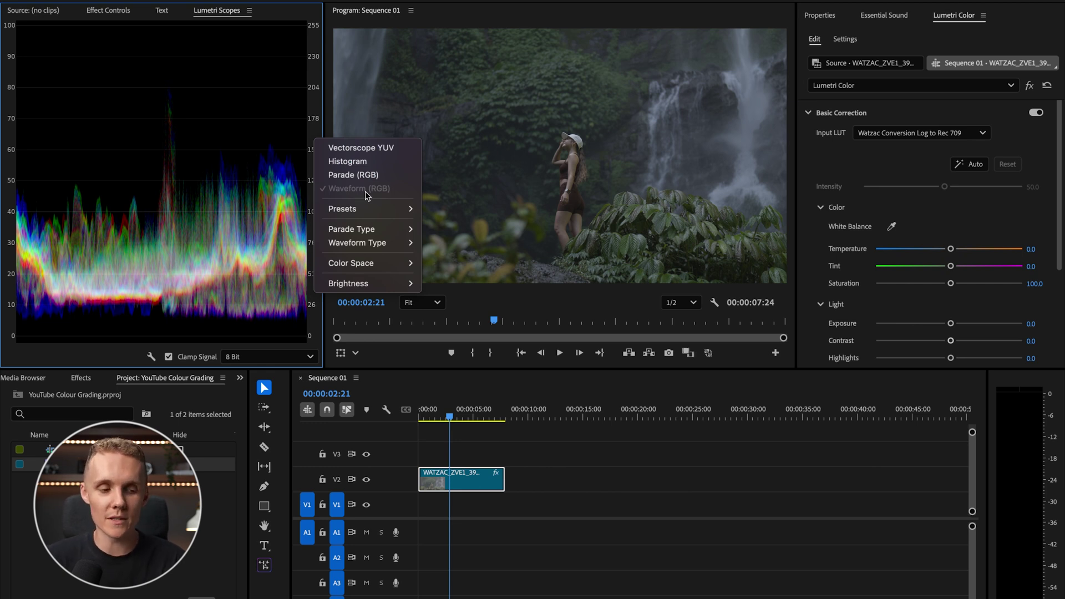
click(298, 12)
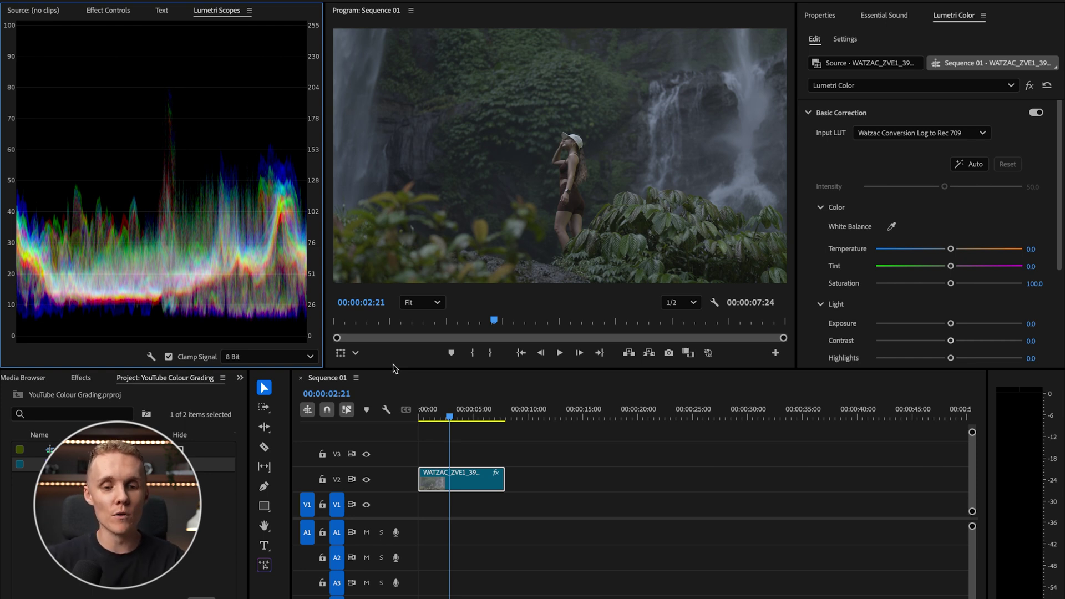
Raise Highlights to 84.1 and set Shadows to 26.4, then expand the Creative section.
scroll(807, 242, down, 2)
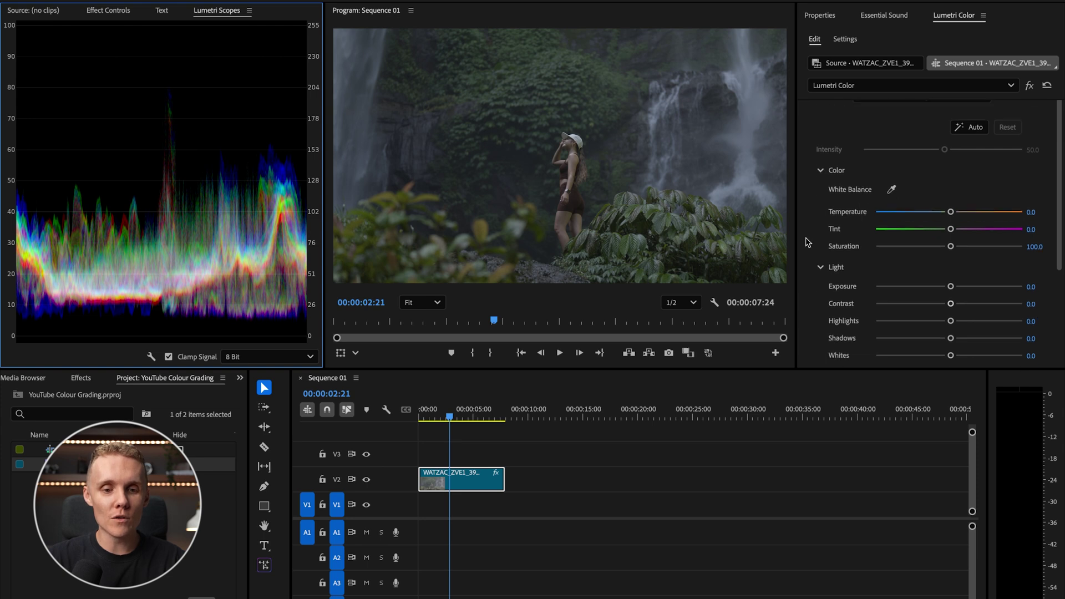
scroll(823, 256, down, 3)
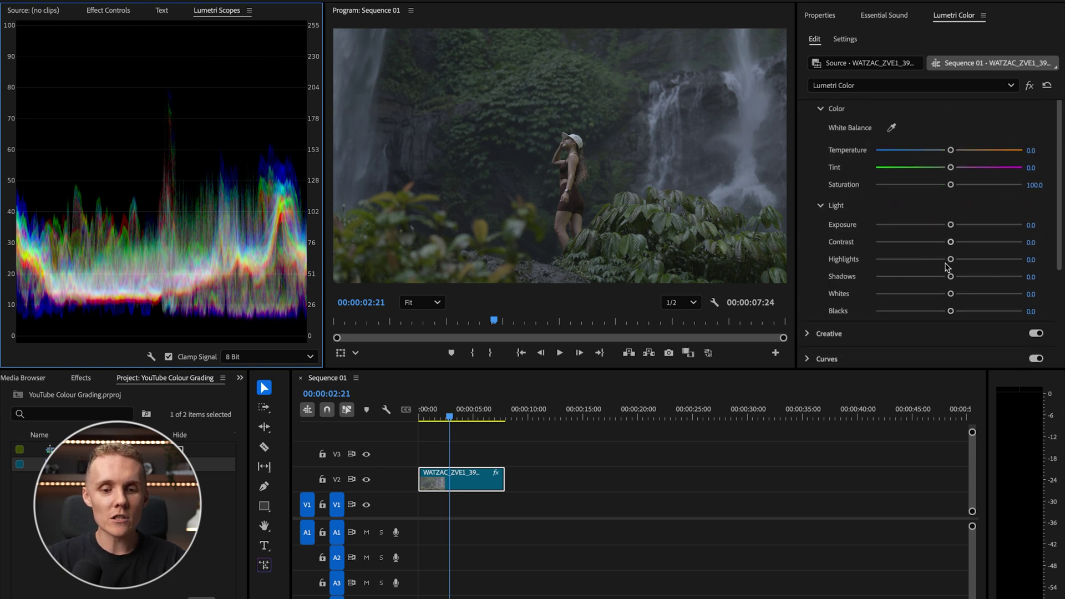
drag(951, 259, 1016, 277)
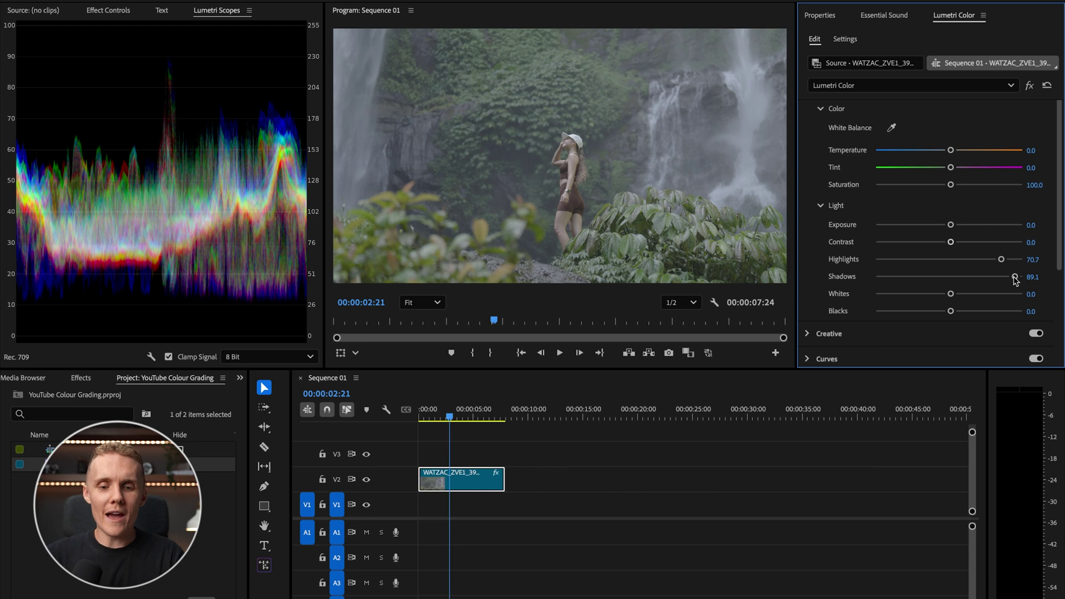
mouse_move(1015, 277)
mouse_down()
mouse_move(969, 278)
mouse_move(1011, 261)
mouse_up()
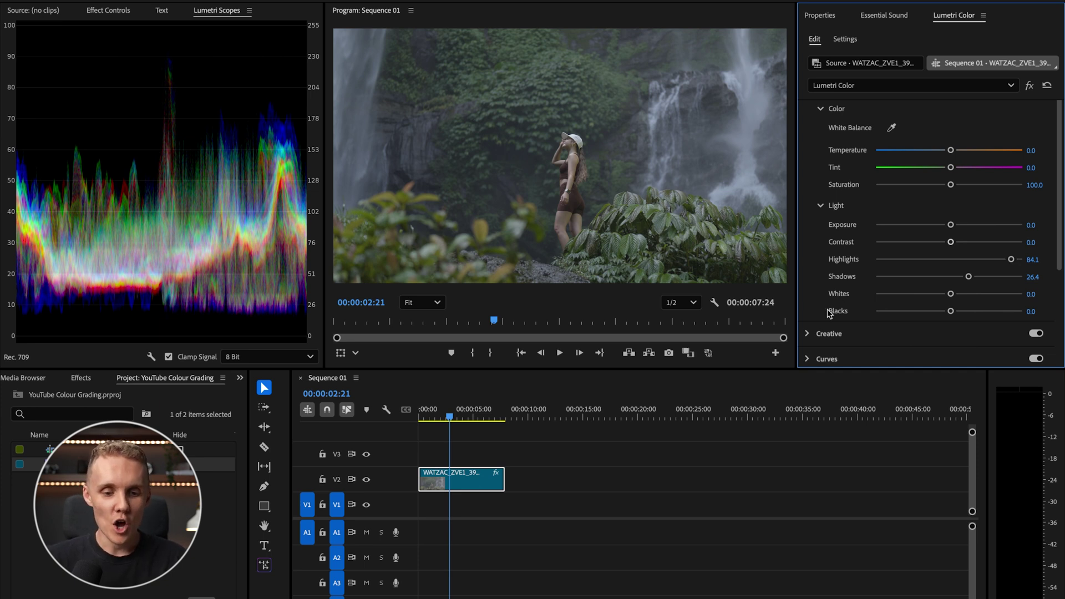
scroll(831, 314, down, 4)
click(838, 228)
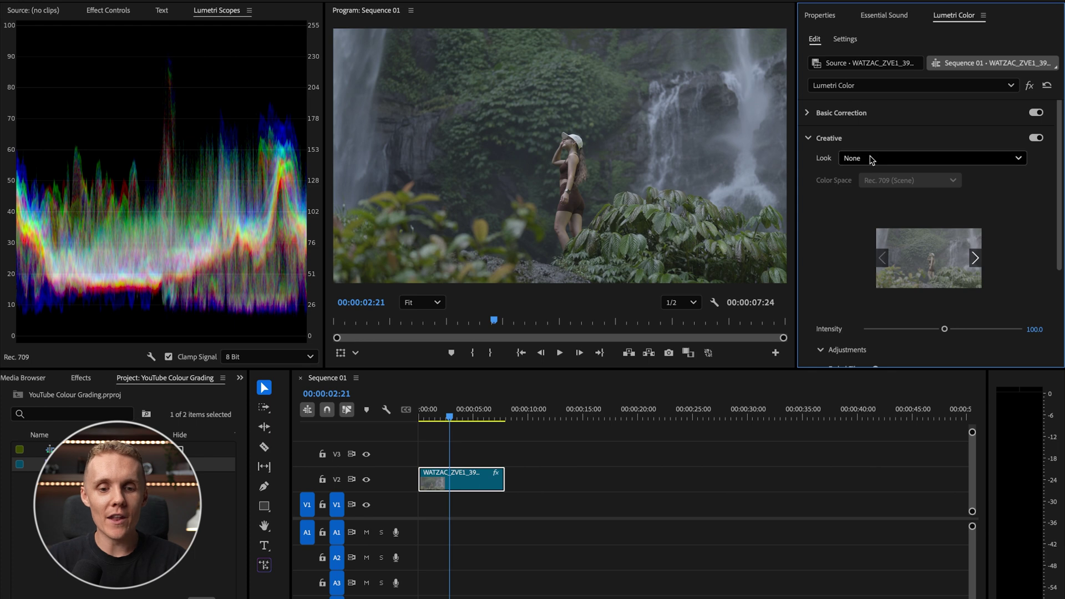
Apply the Watzac Jungle look and toggle it off and on to compare.
click(1017, 160)
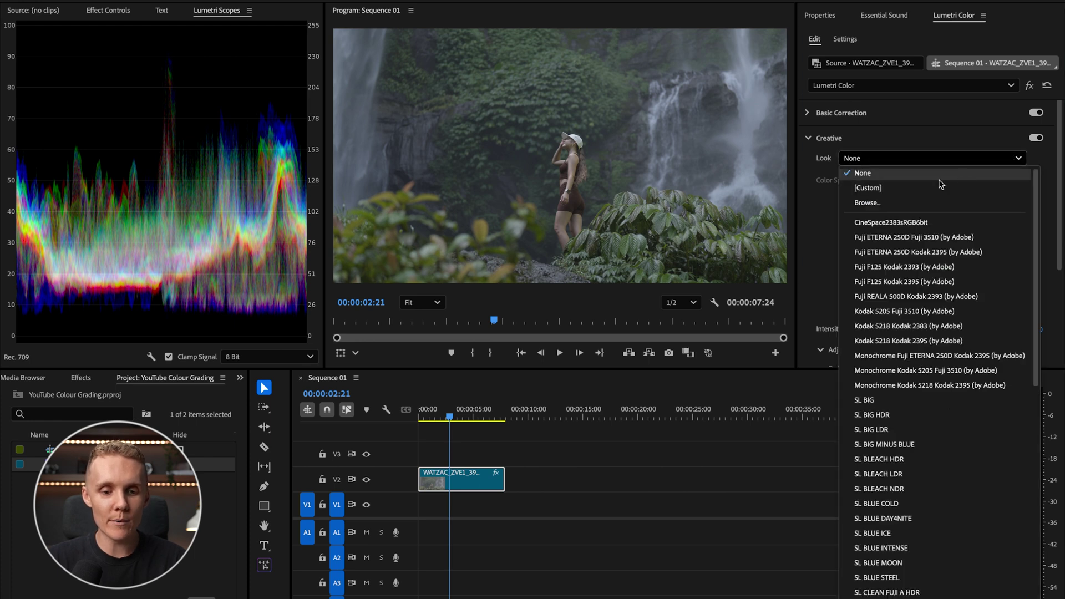
click(932, 201)
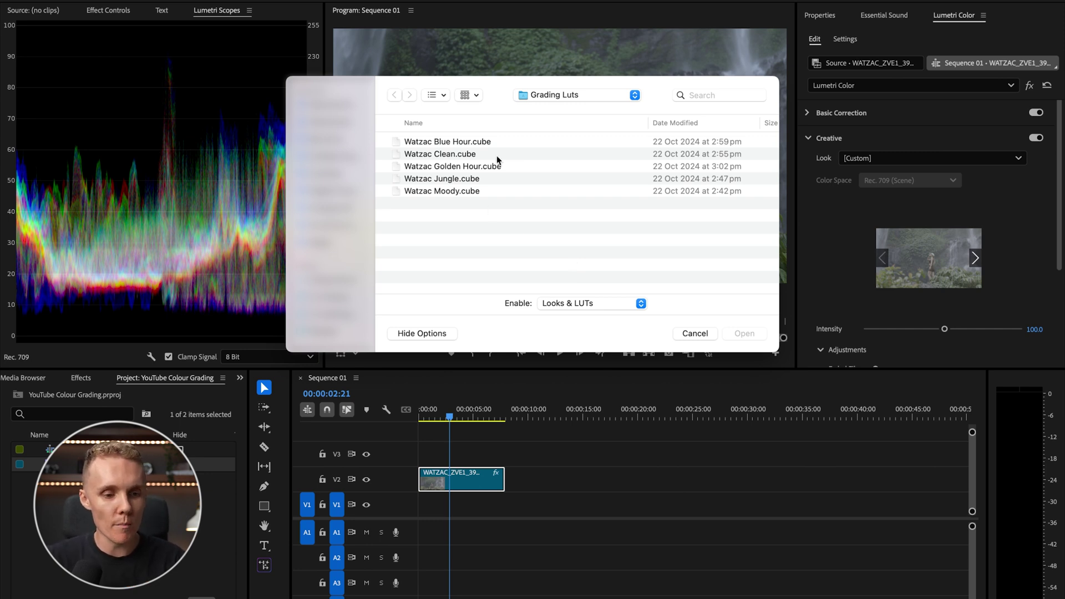
click(486, 181)
click(744, 333)
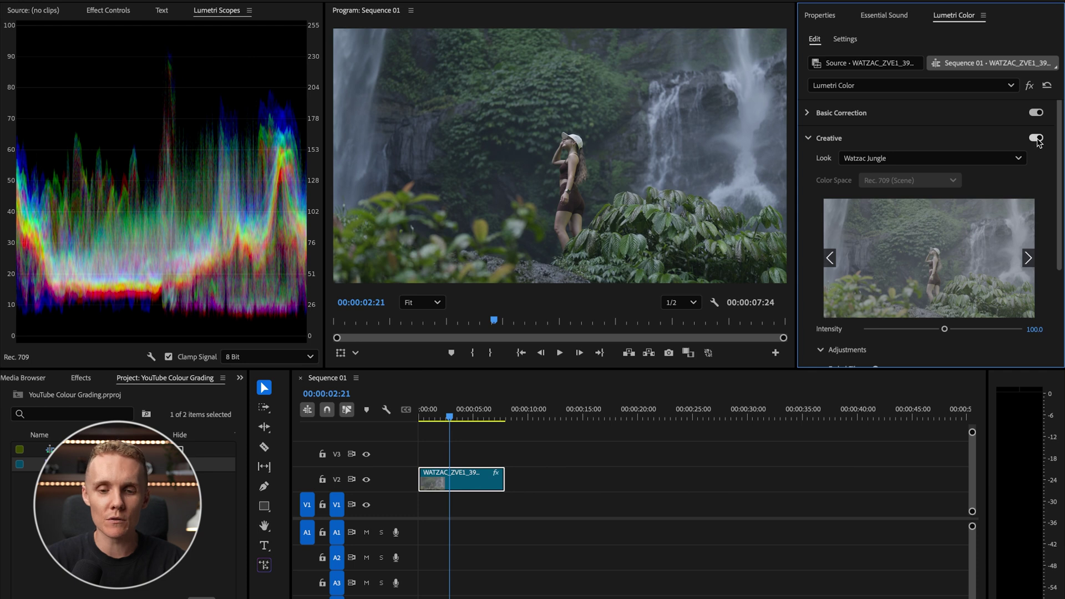
click(1036, 138)
click(1037, 138)
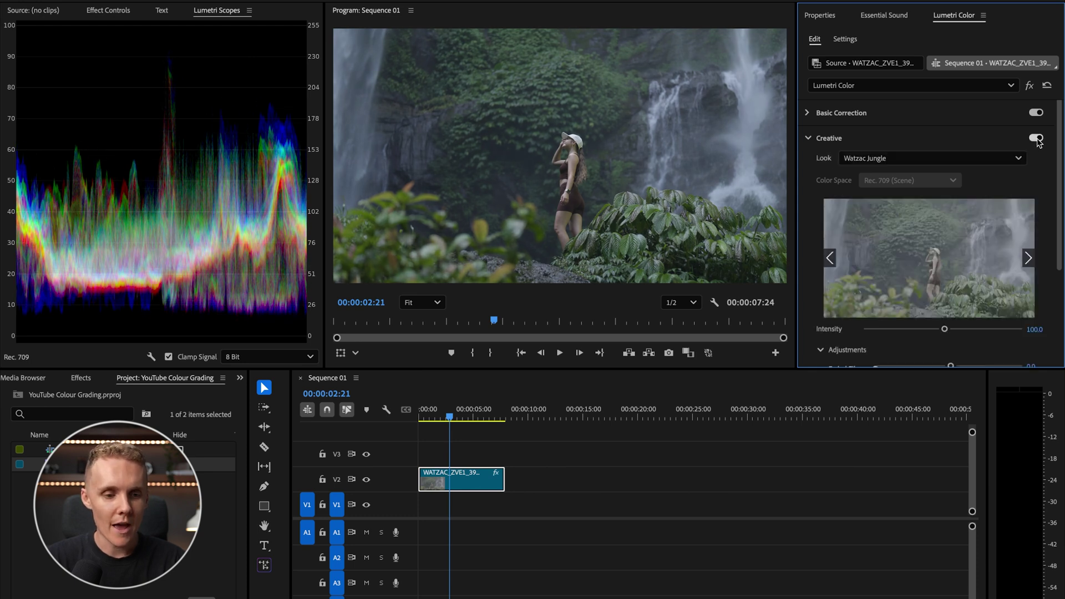
Replace the look with Watzac Moody.cube from the Grading Luts folder.
click(997, 159)
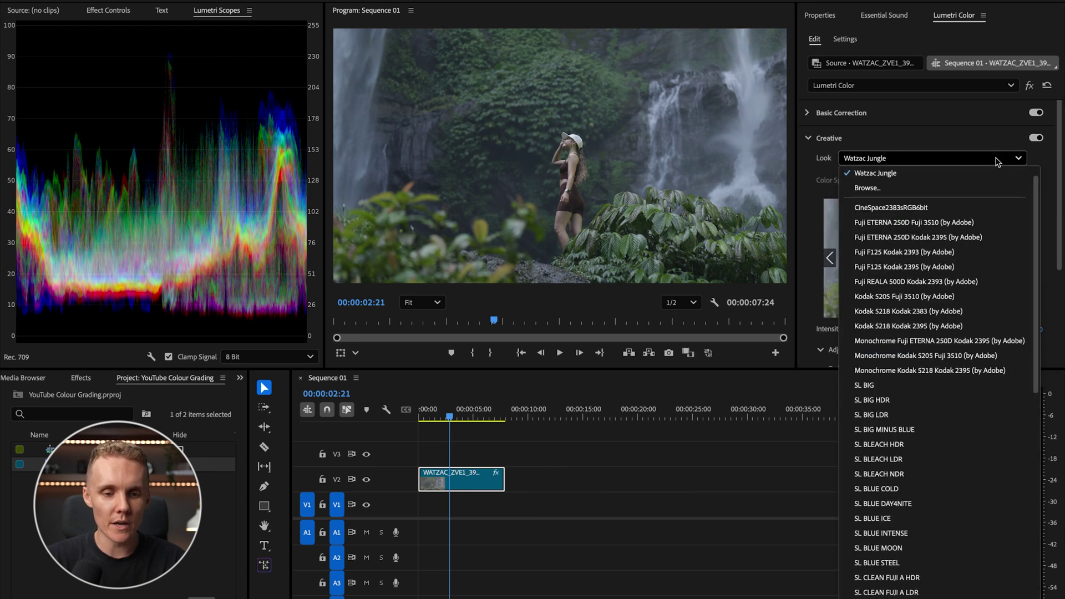
click(931, 187)
click(473, 192)
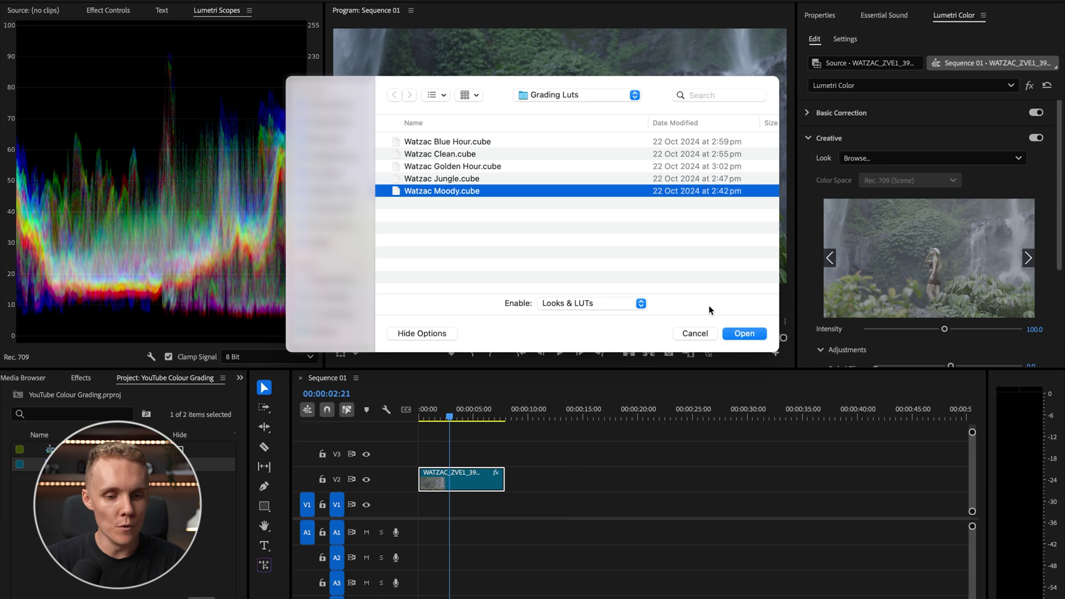
click(735, 334)
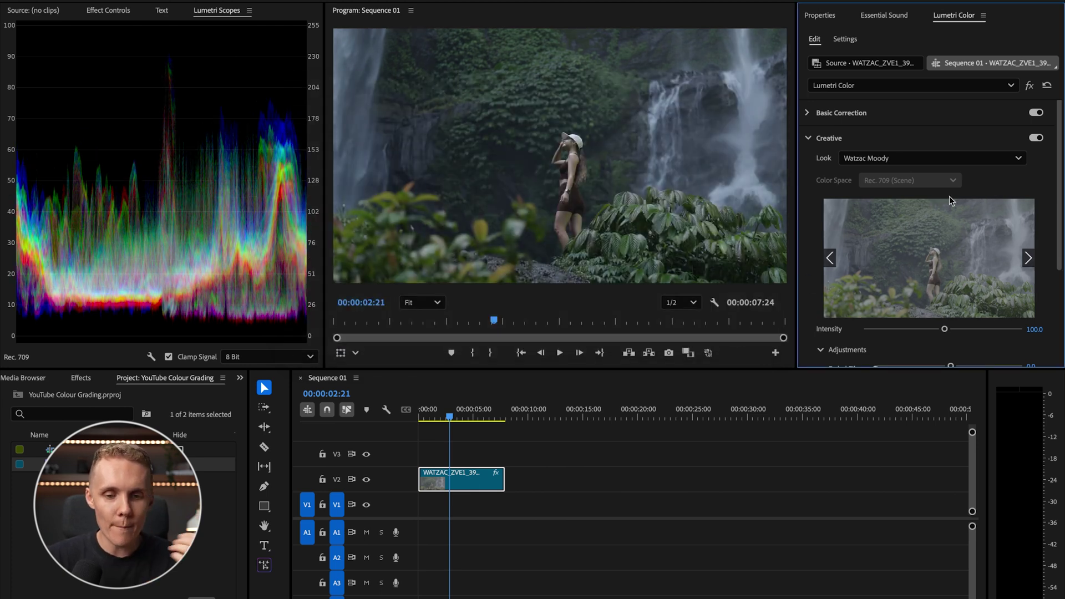
click(1037, 139)
click(1037, 139)
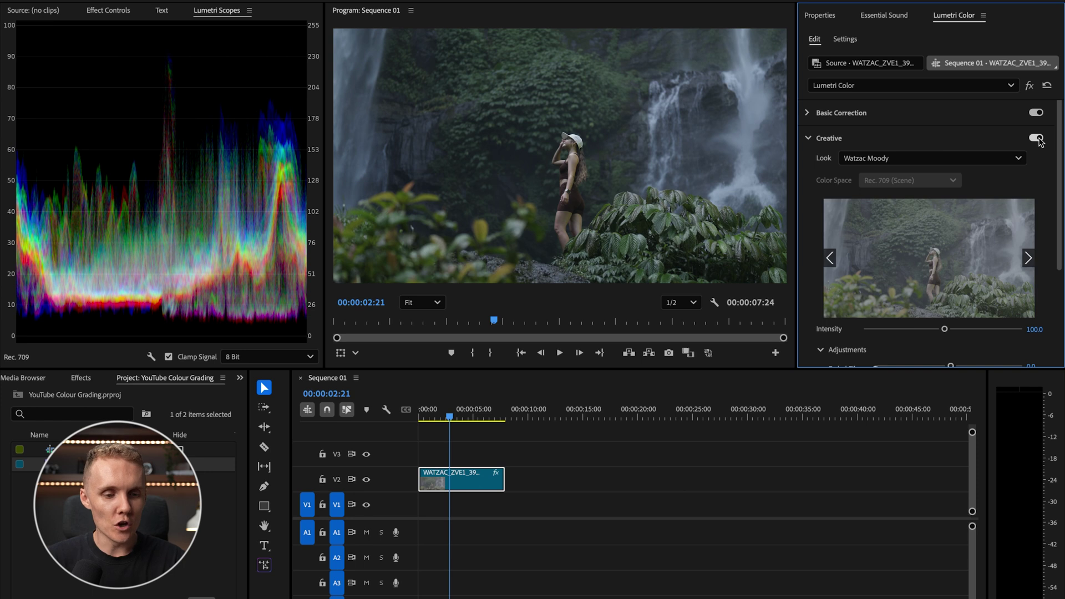
click(1037, 139)
click(1038, 138)
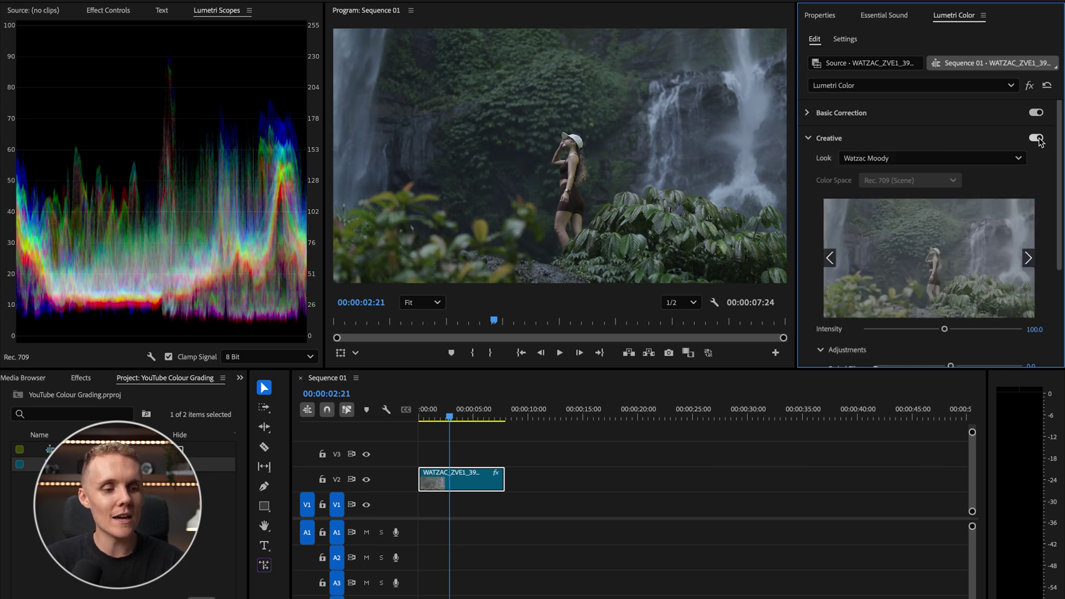
click(1038, 139)
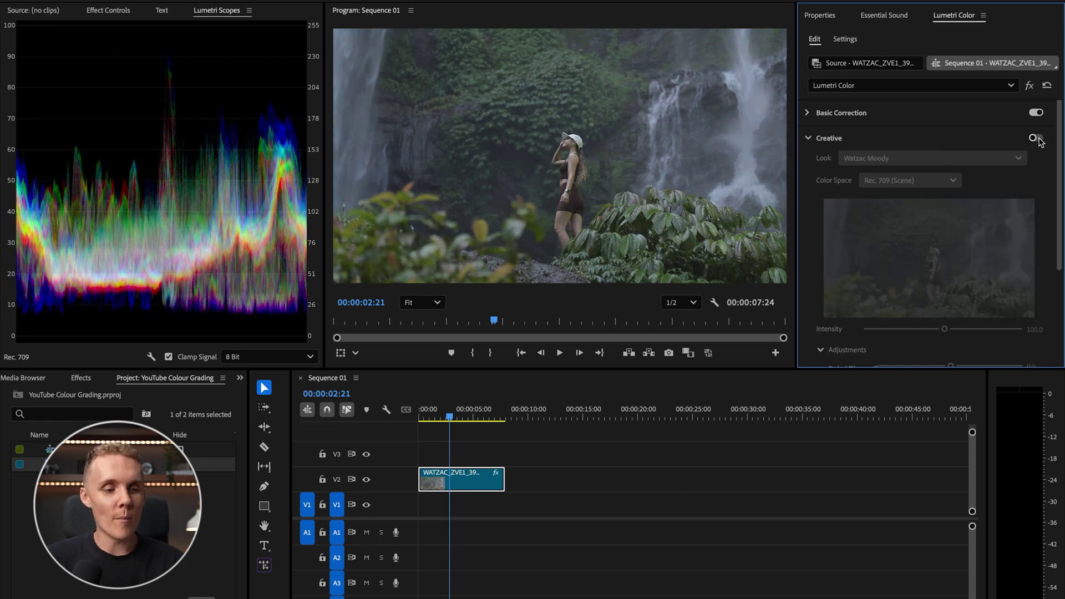
click(1038, 139)
click(1038, 139)
click(1037, 139)
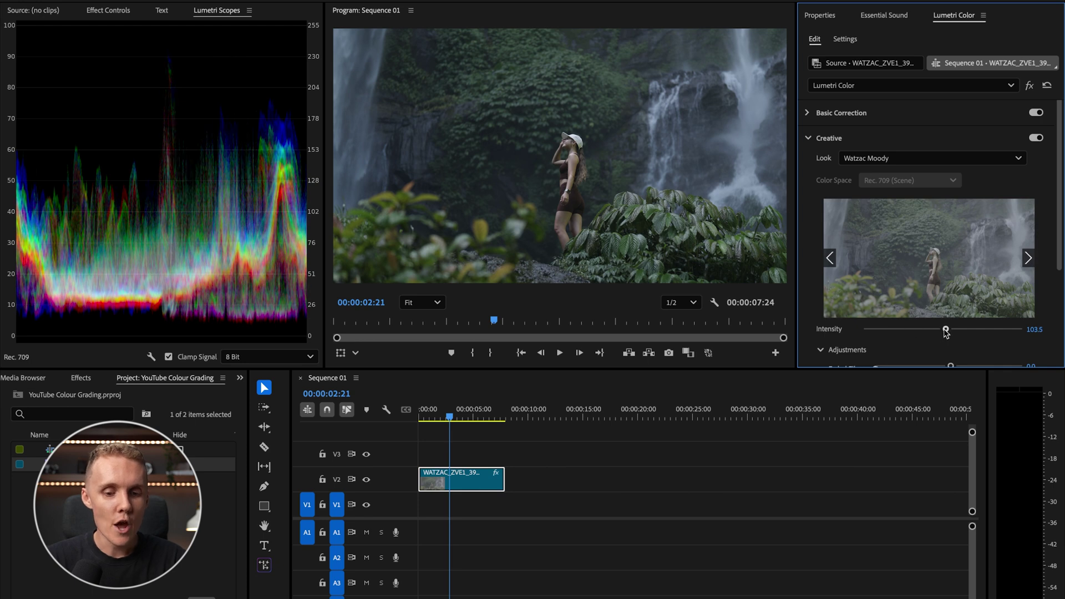
drag(945, 329, 1000, 346)
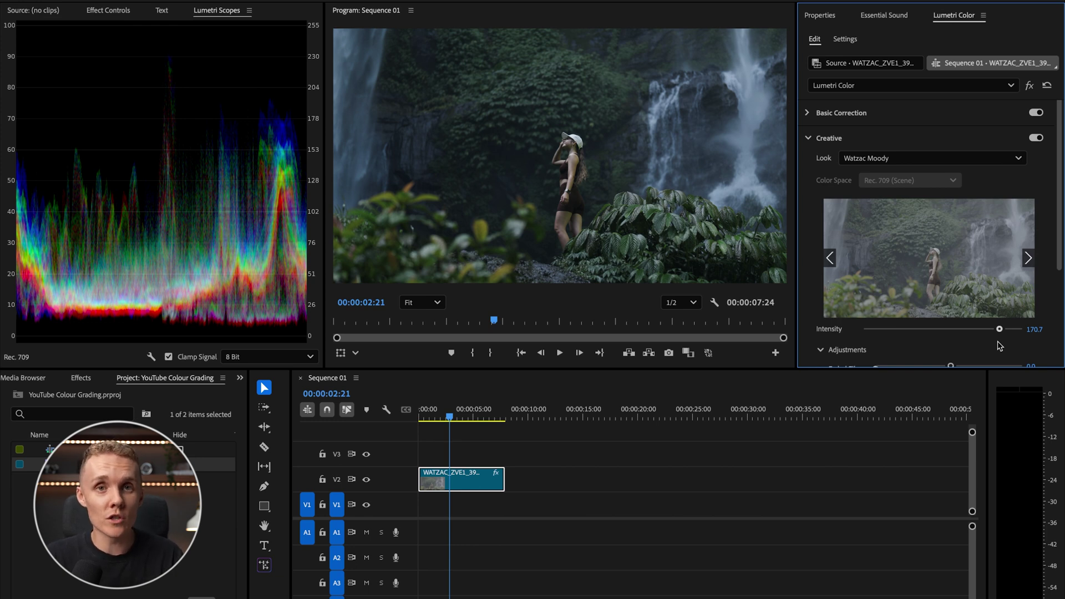
drag(1000, 346, 944, 340)
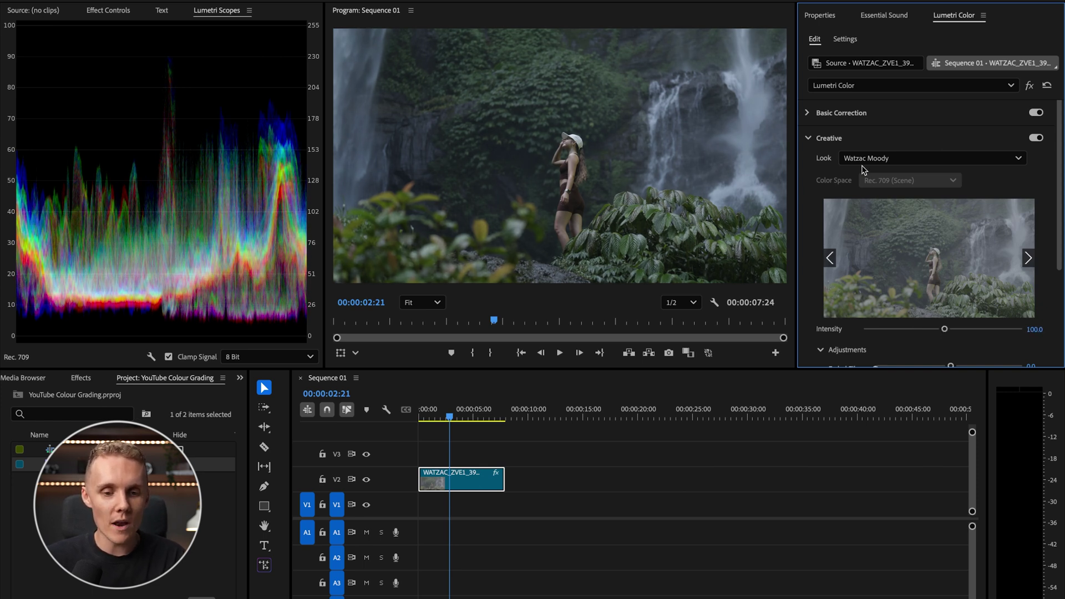
Lift Shadows in Basic Correction to 36.4.
click(894, 115)
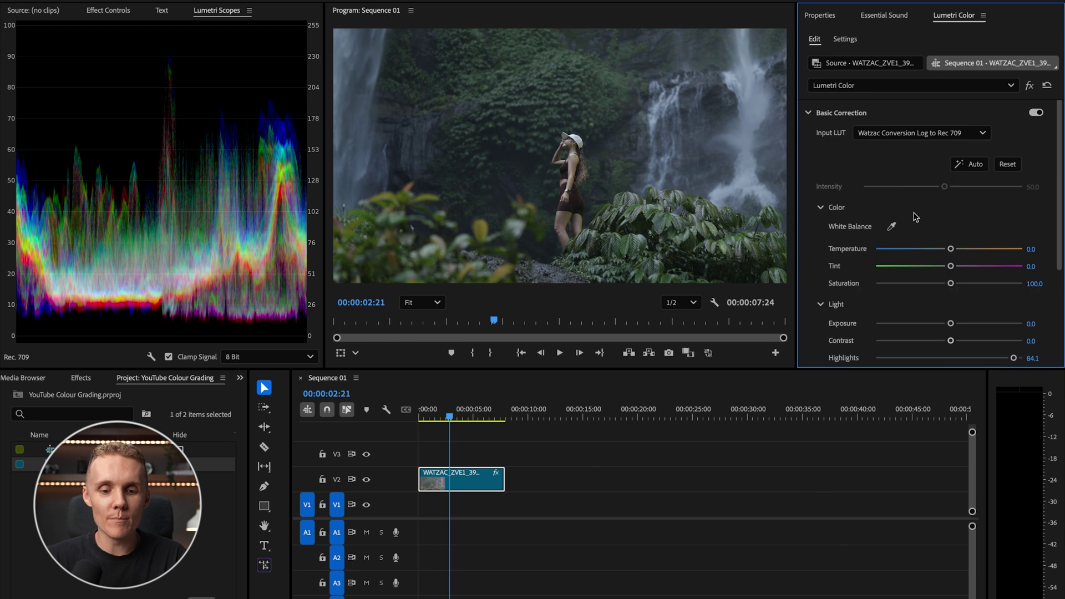
scroll(915, 312, down, 3)
drag(950, 289, 977, 292)
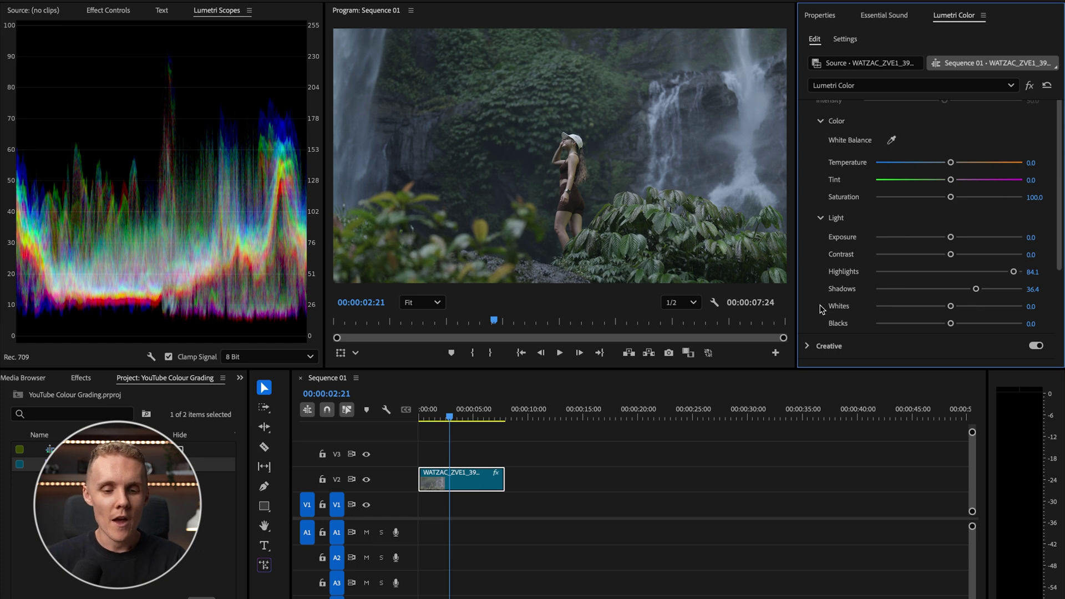
scroll(821, 309, down, 2)
Expand Curves and Color Wheels & Match, scrolling down to the Shadows, Midtones and Highlights wheels.
click(843, 294)
scroll(843, 301, down, 5)
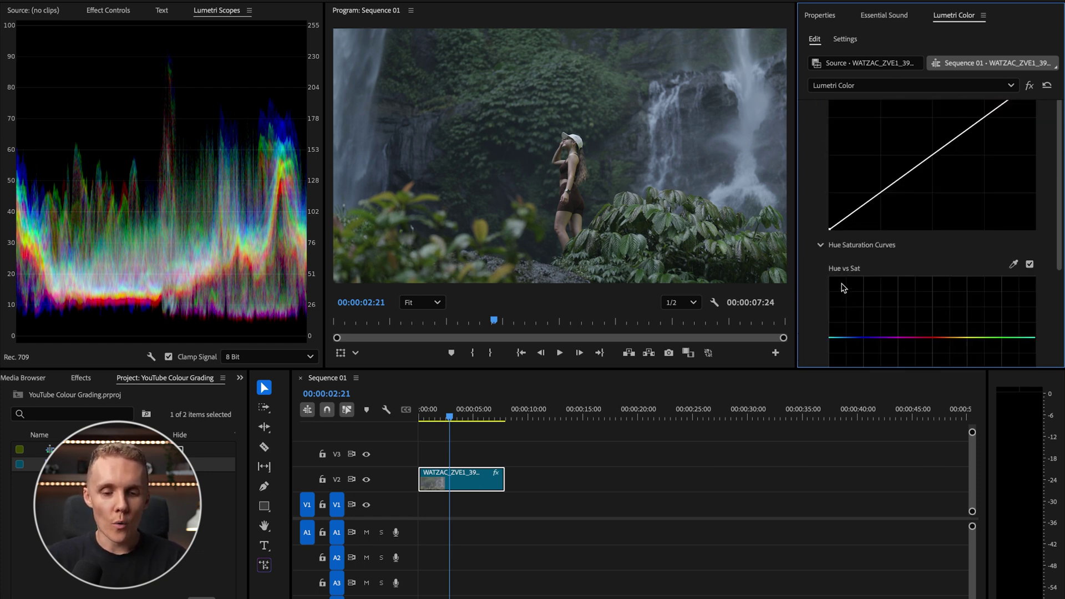
scroll(843, 291, down, 10)
scroll(843, 288, down, 5)
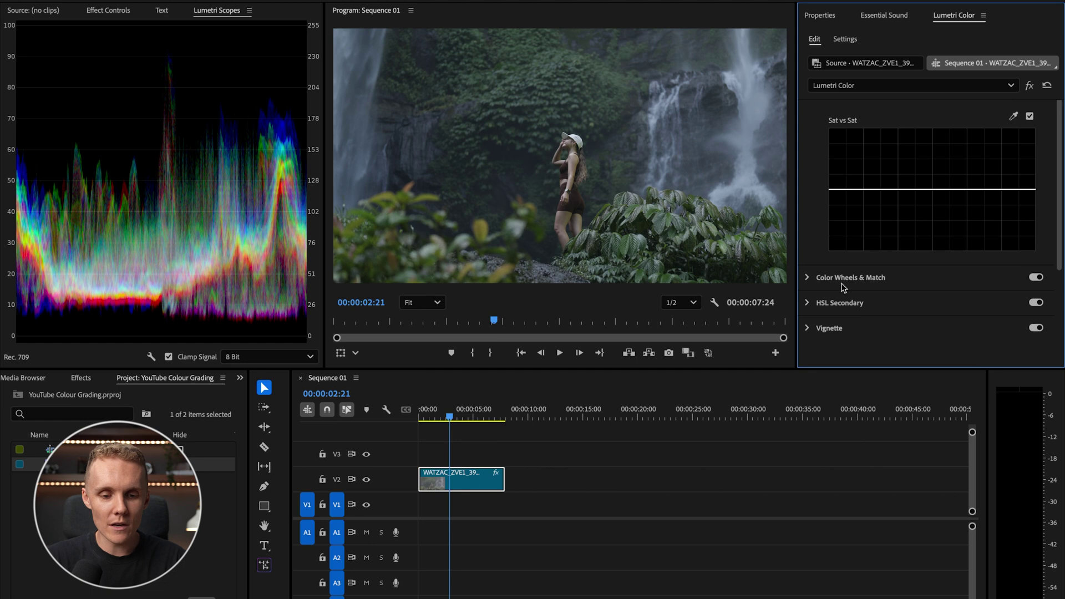
click(877, 283)
scroll(896, 268, down, 3)
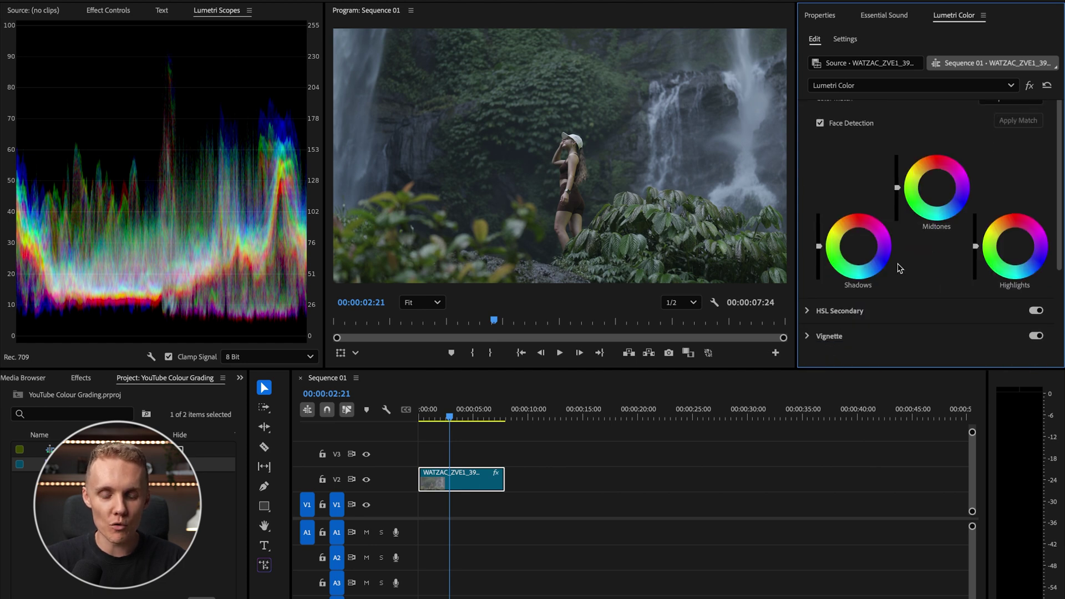
Nudge the Shadows colour wheel slightly off centre to tint the shadows.
click(860, 250)
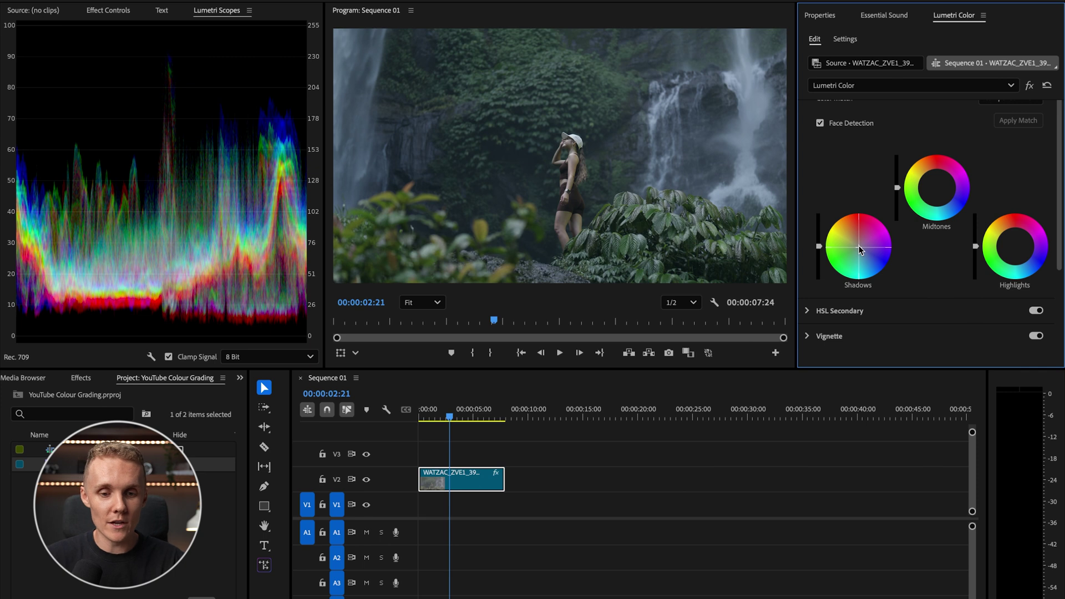
scroll(893, 205, up, 1)
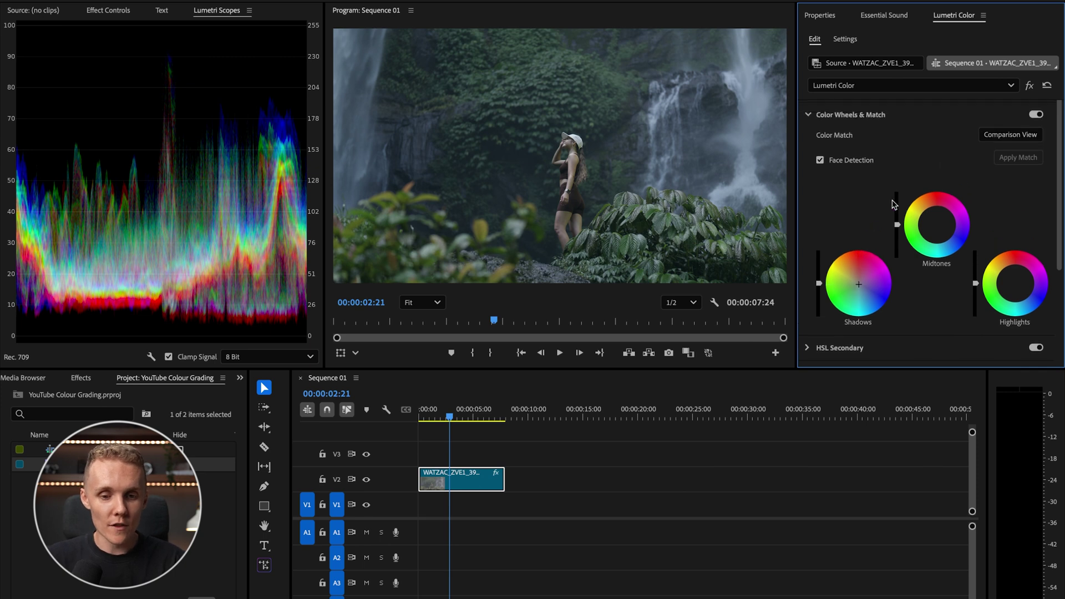
click(1035, 115)
click(1036, 115)
click(1036, 115)
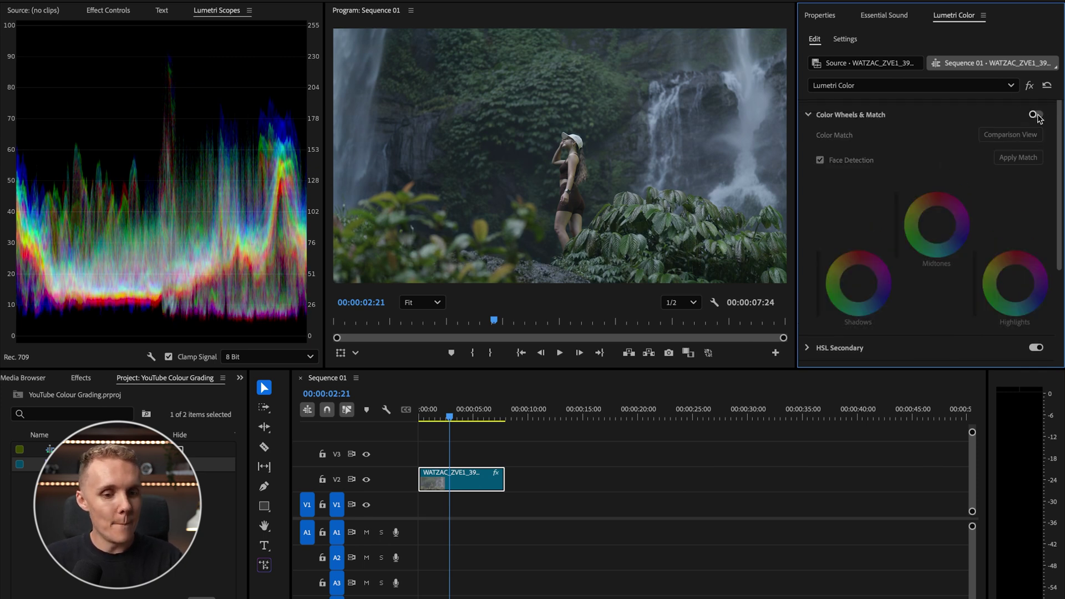
click(1036, 114)
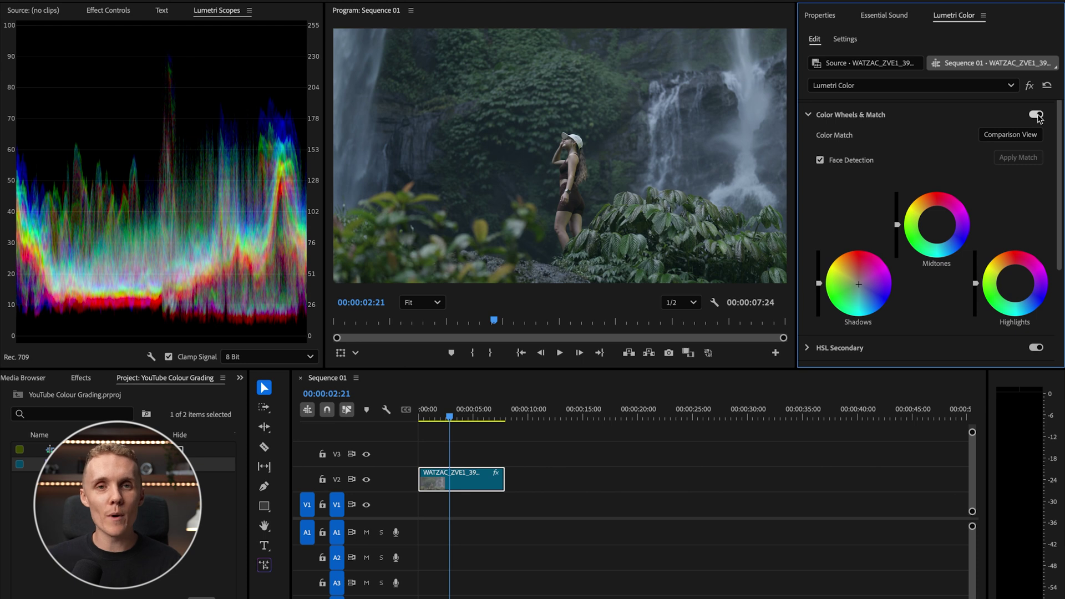
click(1036, 114)
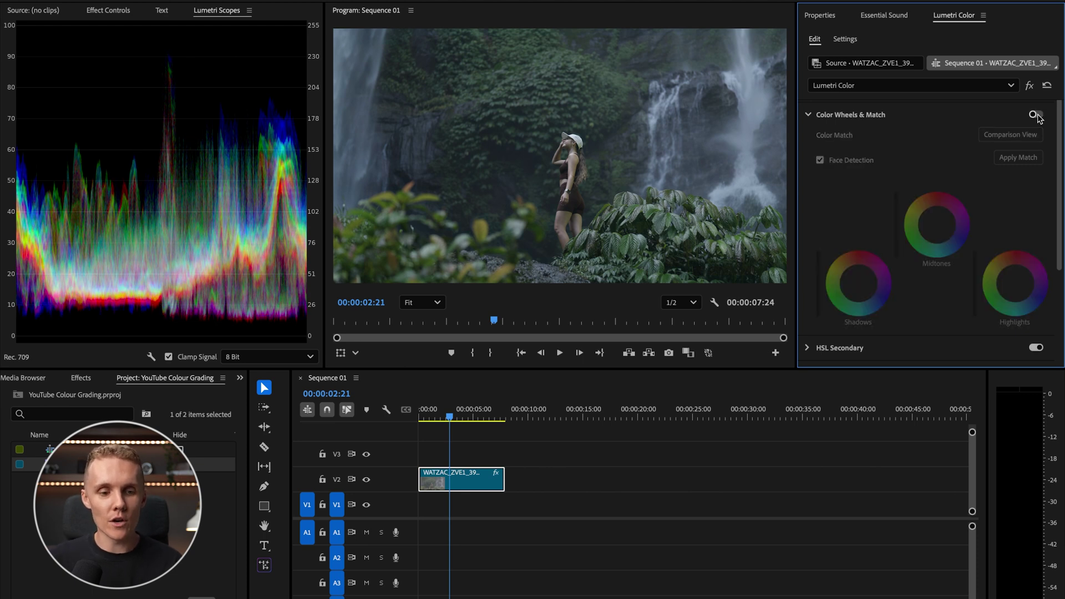
click(1036, 115)
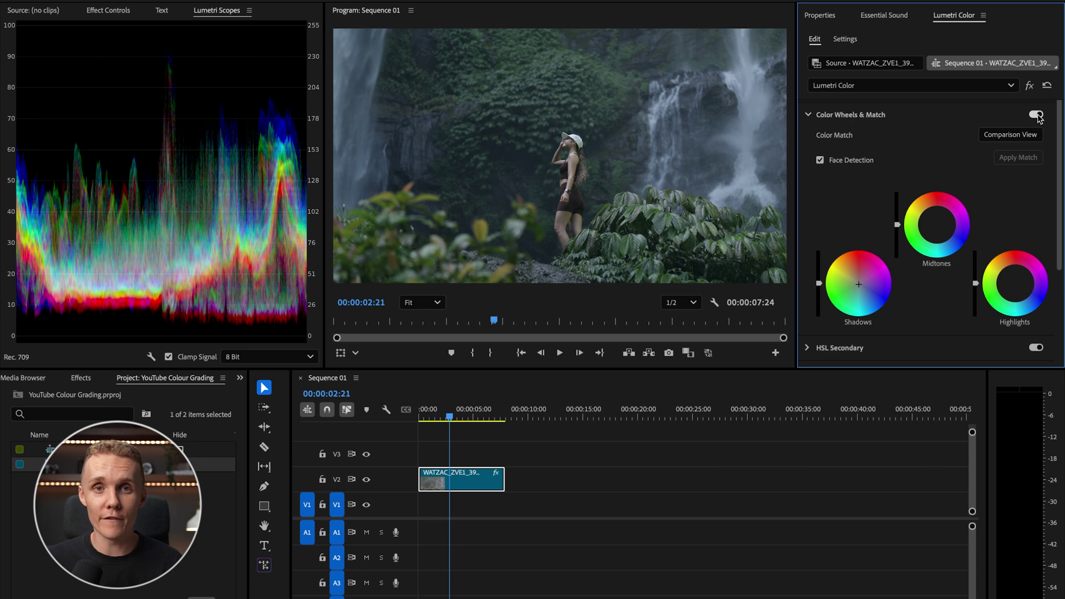
Lift the shadows by adding two points to the RGB curve and raising its black point.
click(899, 116)
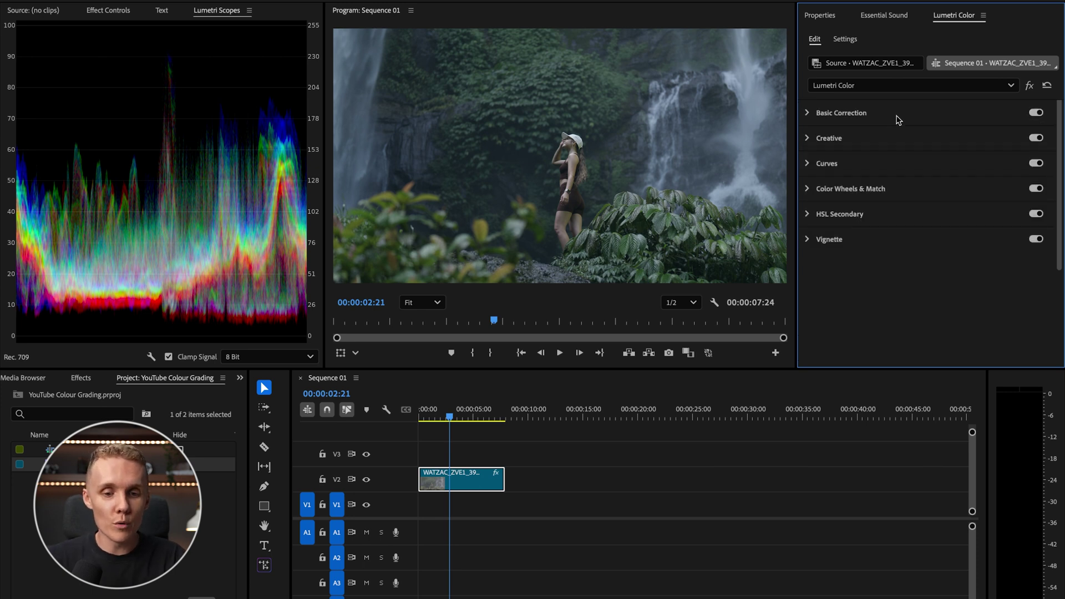
click(846, 164)
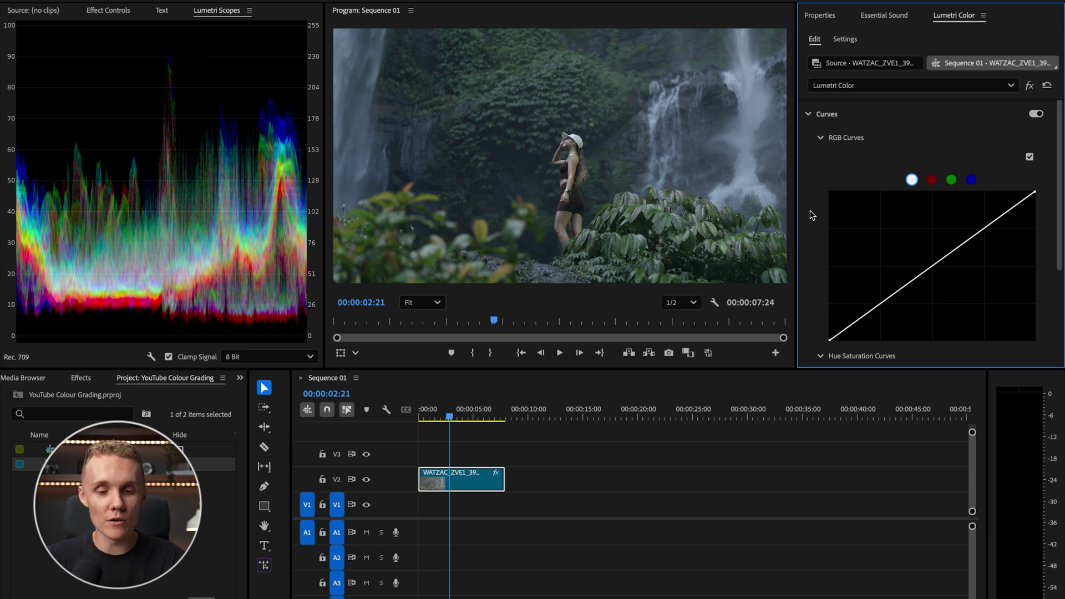
scroll(812, 215, down, 1)
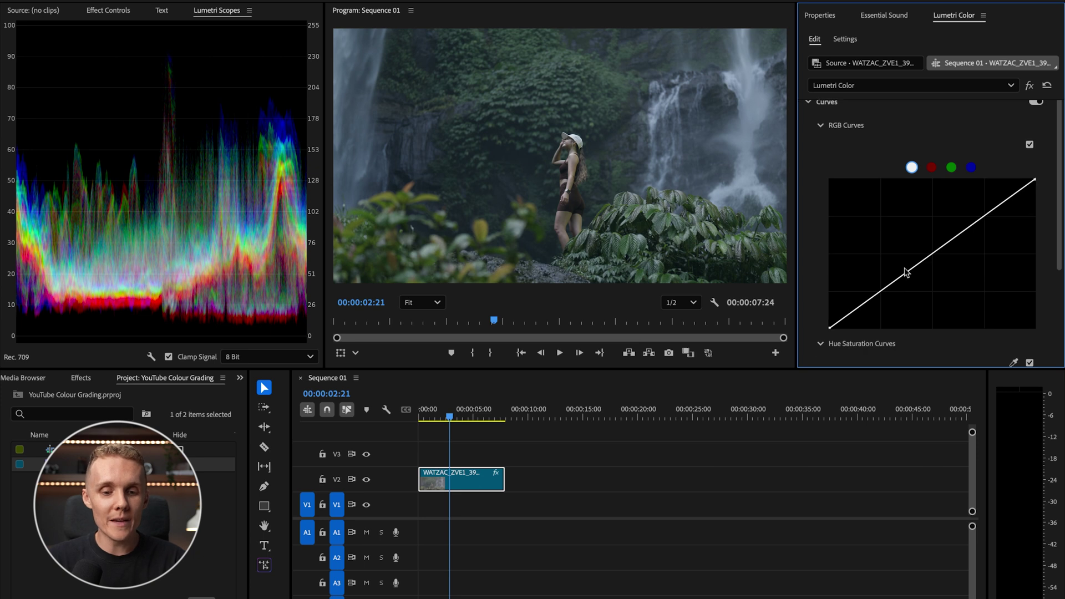
click(879, 292)
click(932, 254)
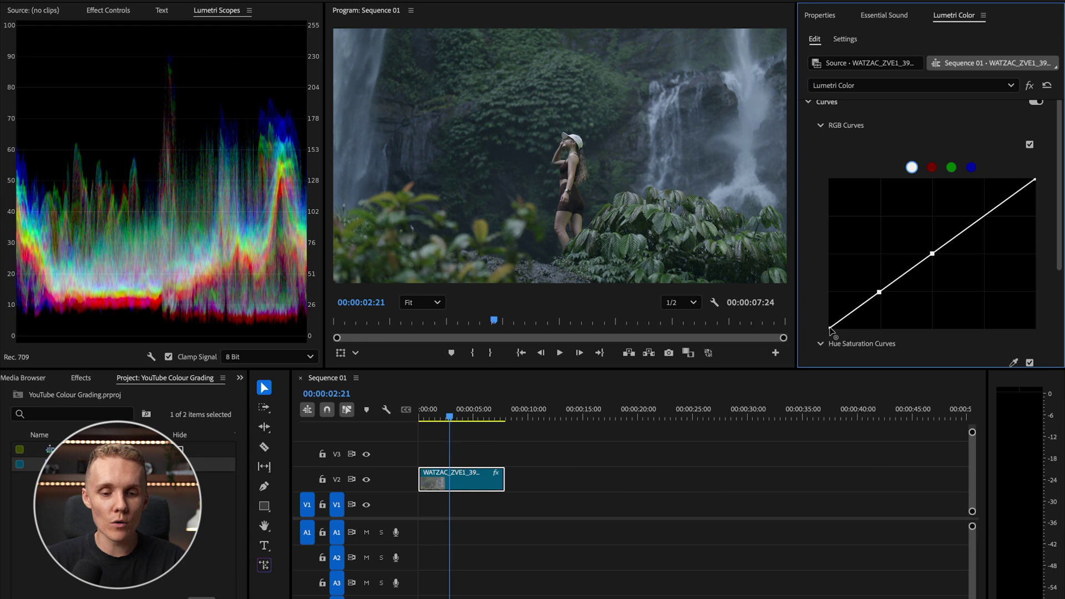
mouse_move(831, 332)
mouse_down()
mouse_move(821, 286)
mouse_move(810, 329)
mouse_up()
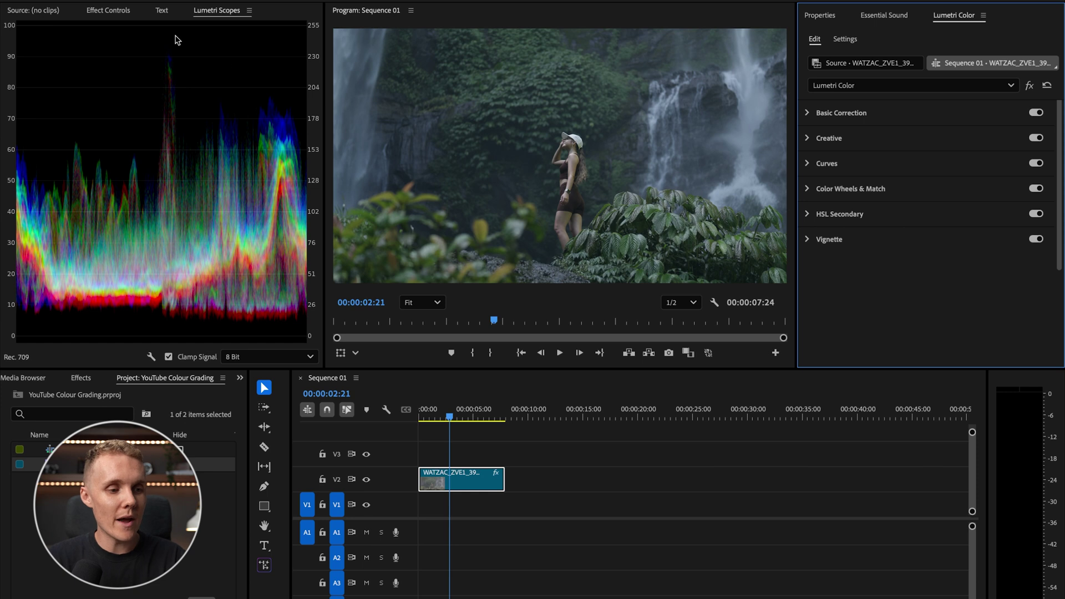
Add a second Lumetri Color effect to the clip from the Lumetri panel's effect menu.
click(109, 11)
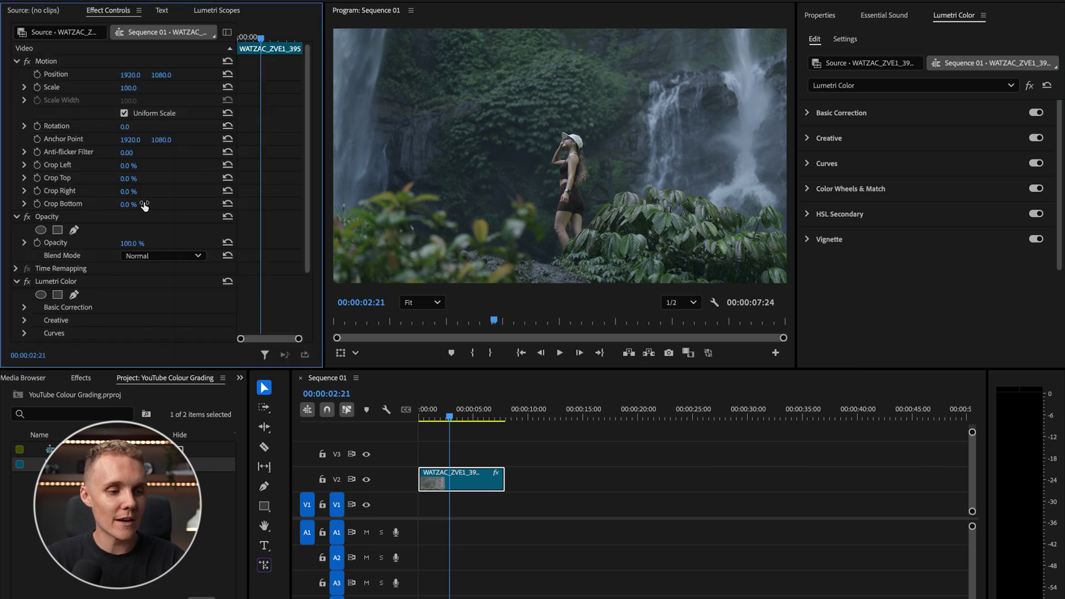
click(1002, 47)
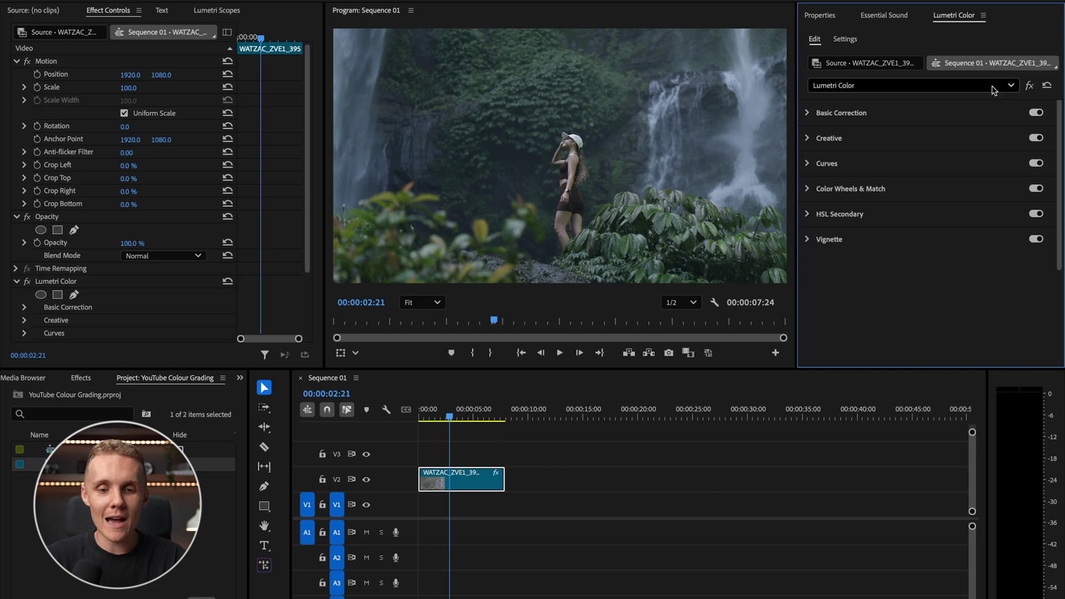
click(1012, 86)
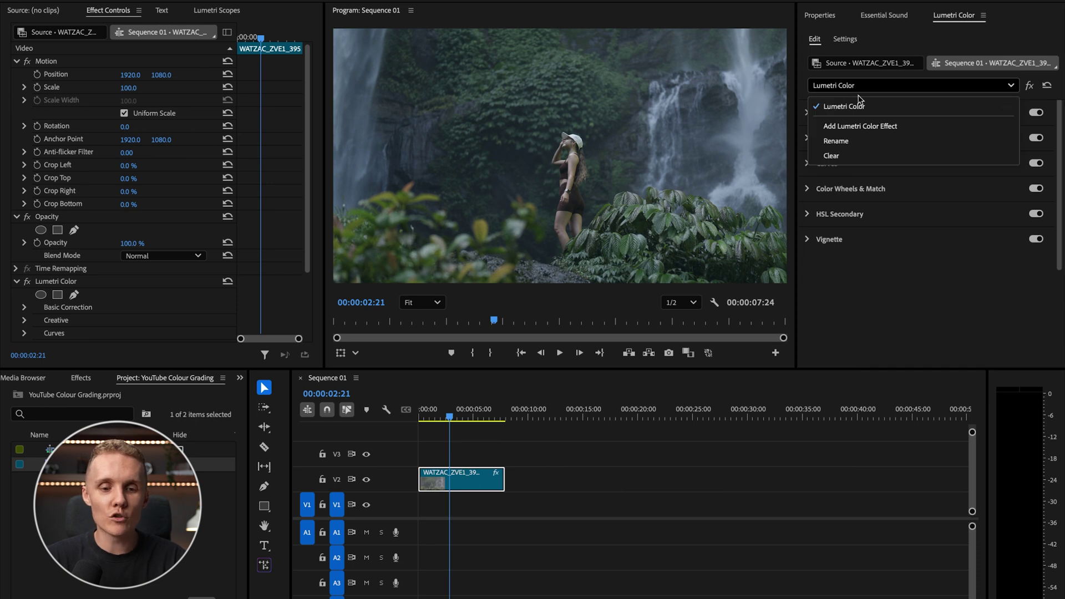
click(888, 126)
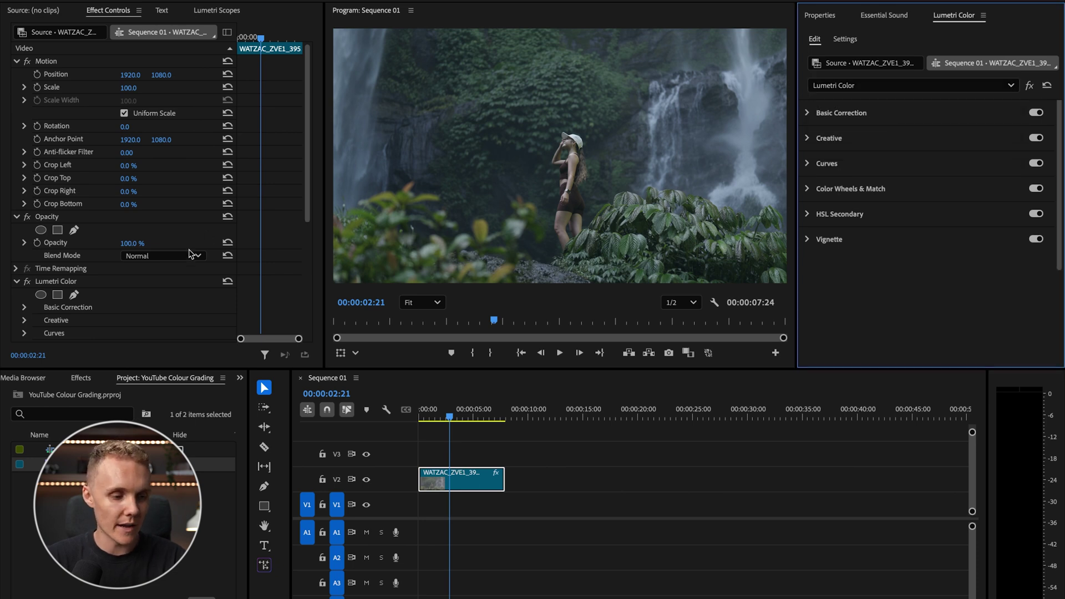
Expand the second Lumetri Color and toggle each grade off and on to compare.
click(17, 283)
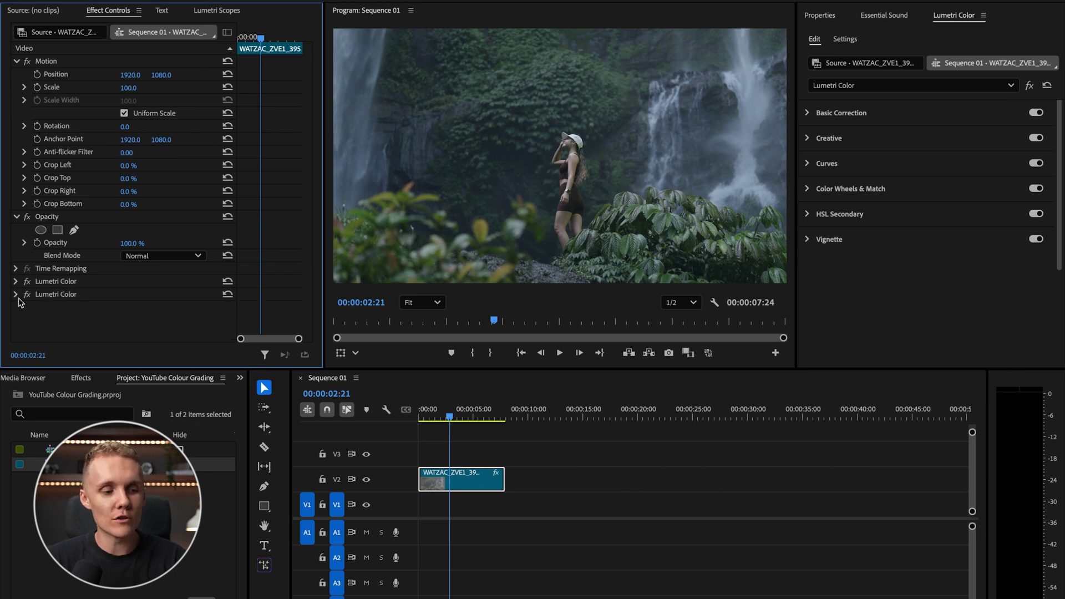
click(15, 295)
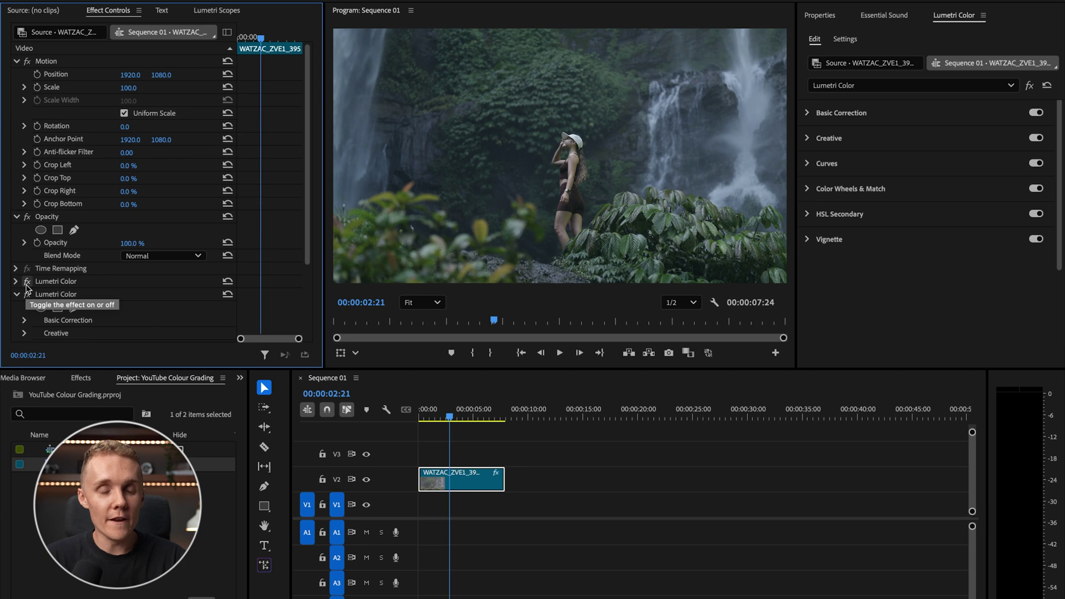
click(27, 281)
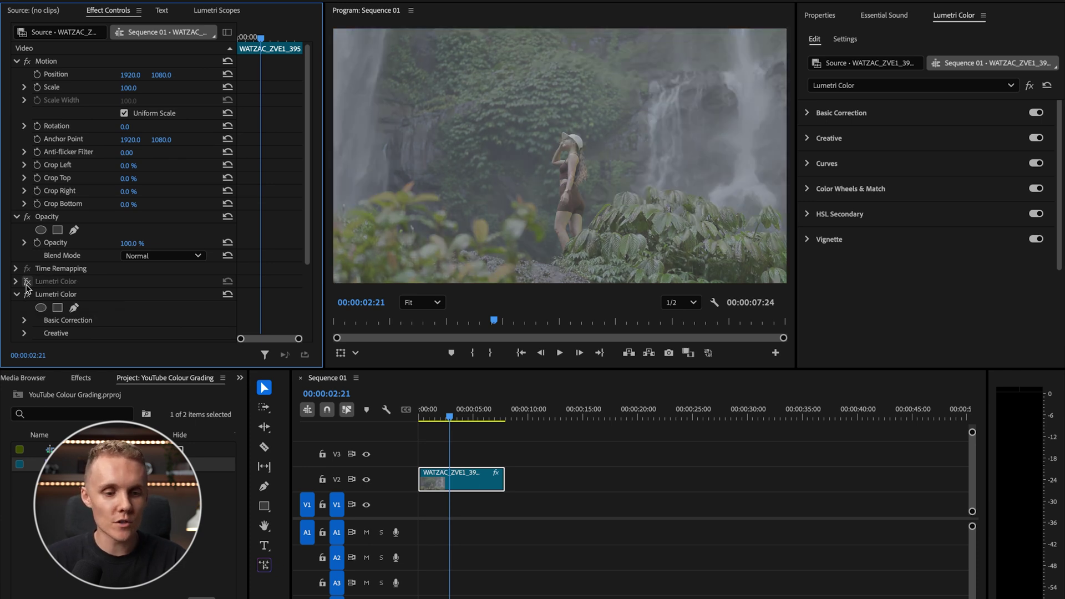
click(26, 283)
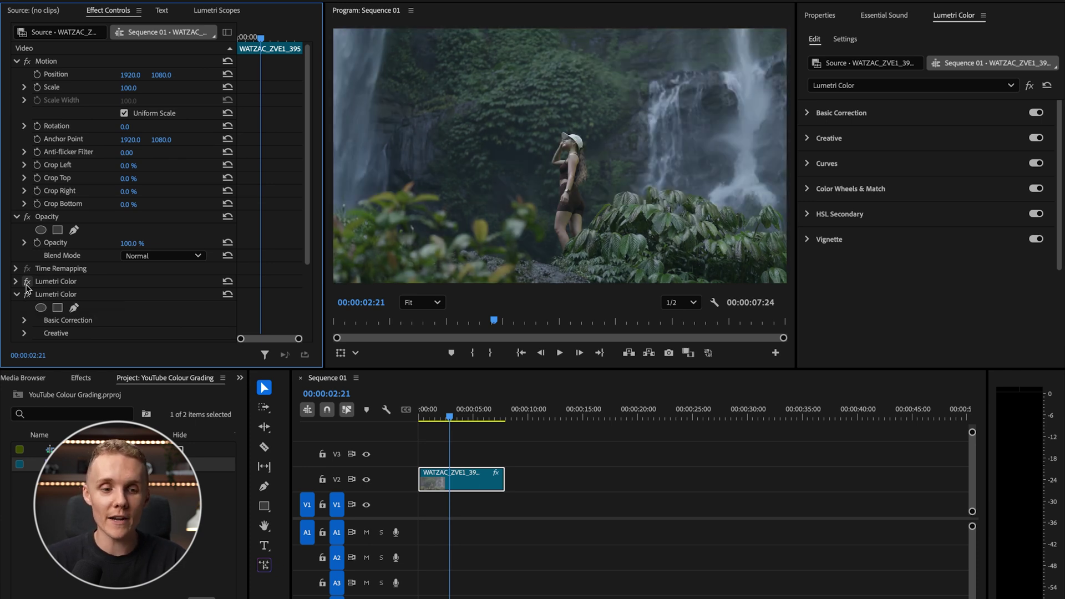
click(26, 282)
click(26, 281)
click(26, 282)
click(26, 281)
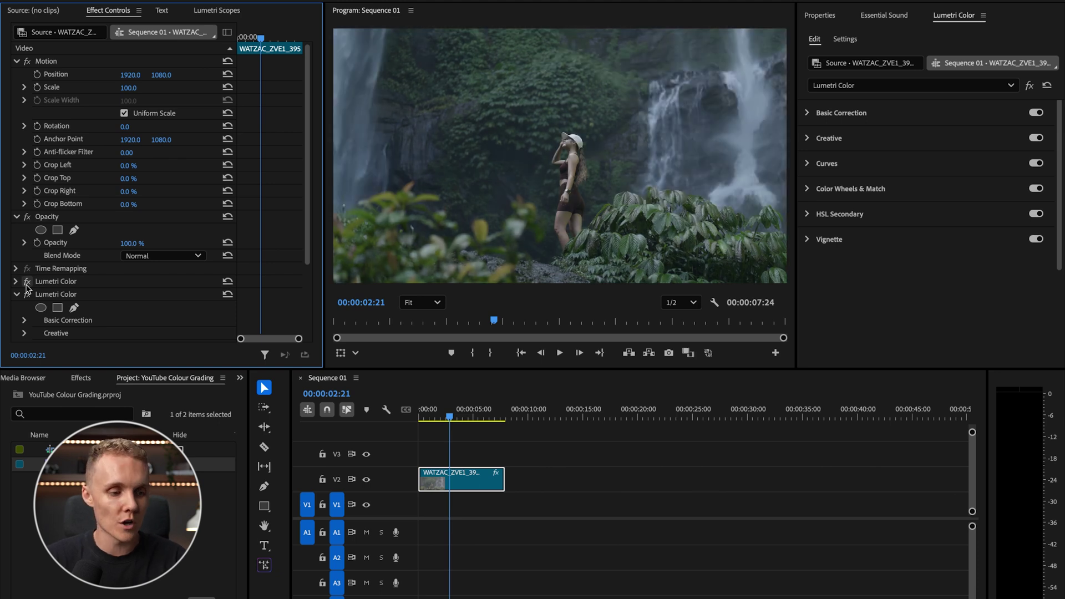
click(27, 294)
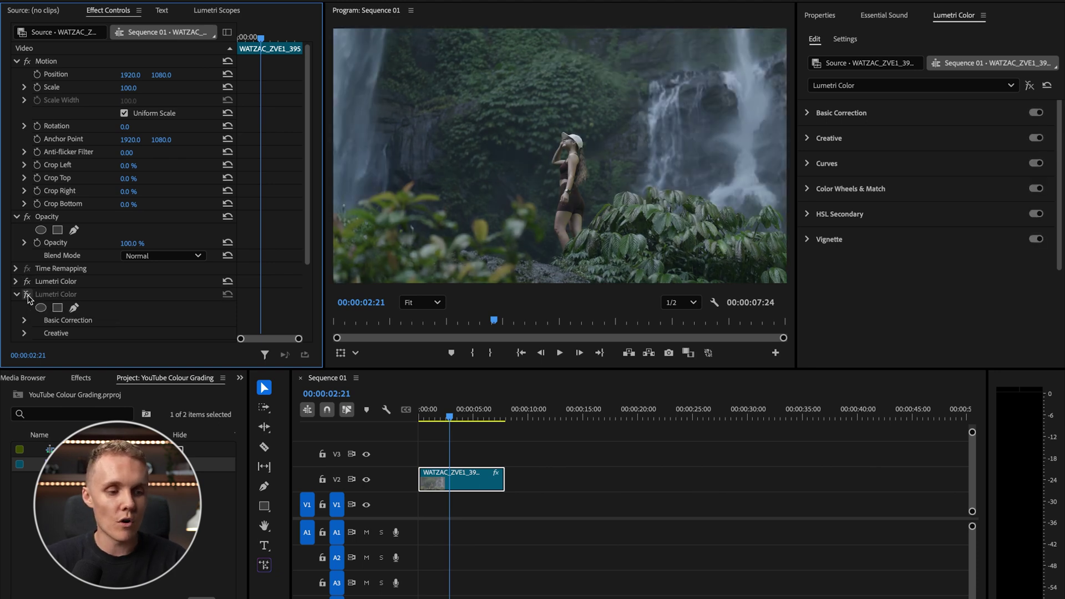
click(27, 295)
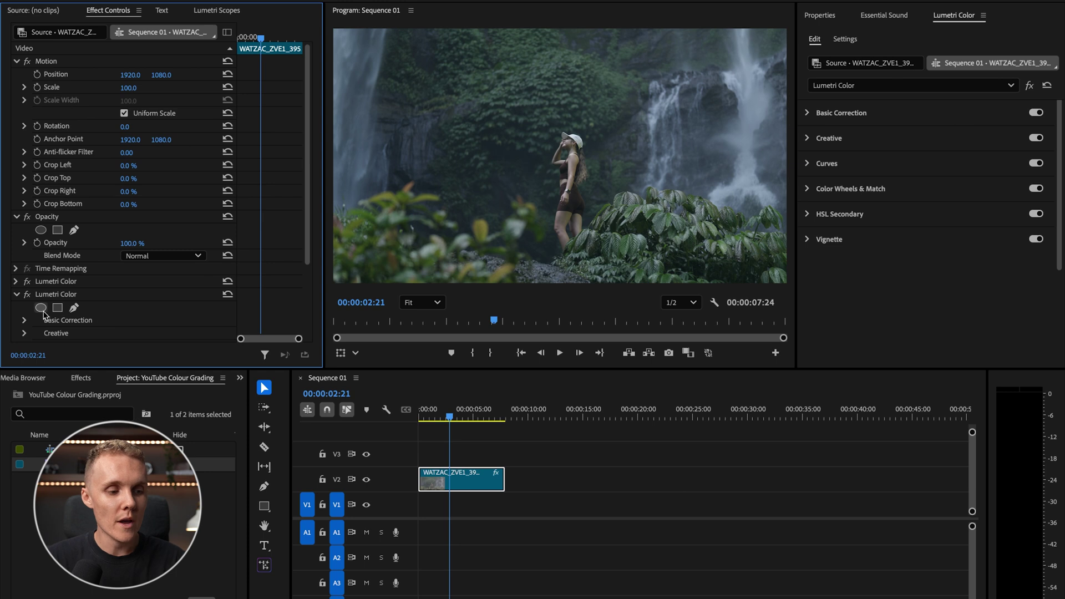
Add an elliptical mask to the second grade and stretch it wider and taller.
click(41, 308)
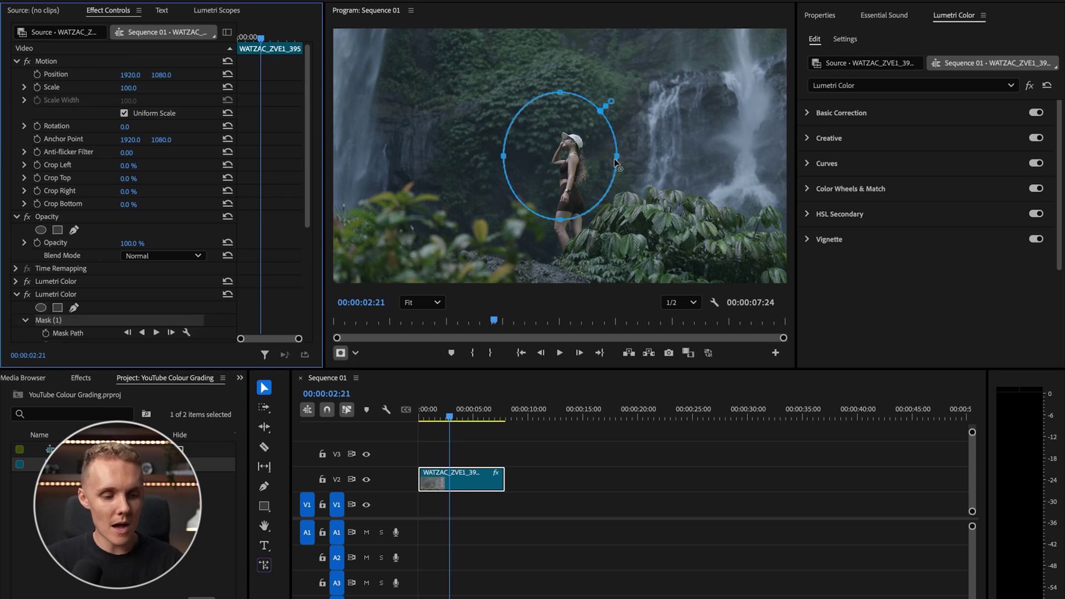
drag(626, 156, 756, 158)
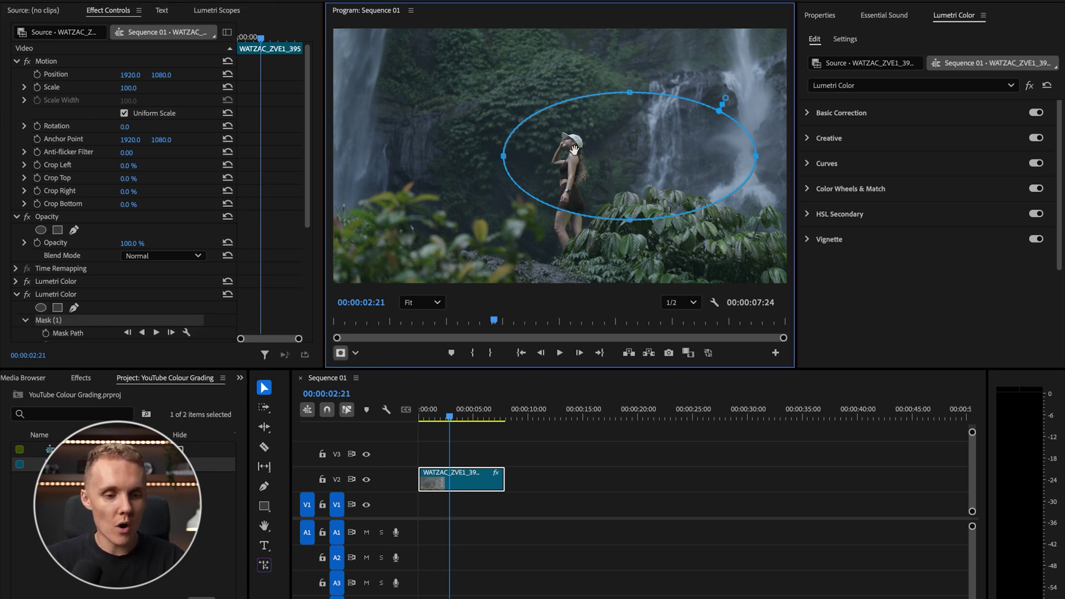
drag(494, 158, 358, 157)
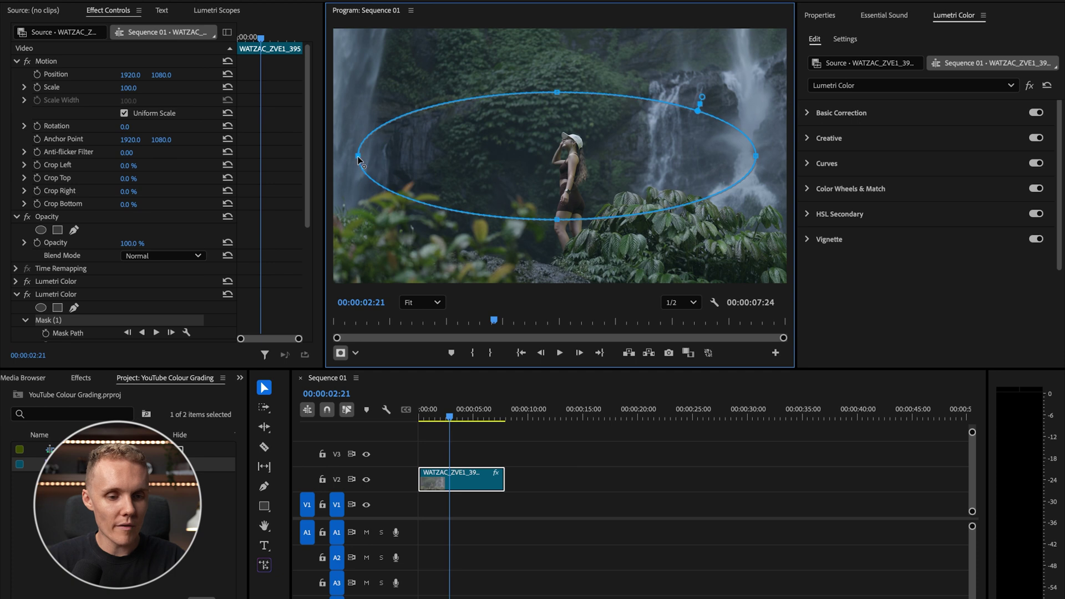
drag(553, 89, 553, 32)
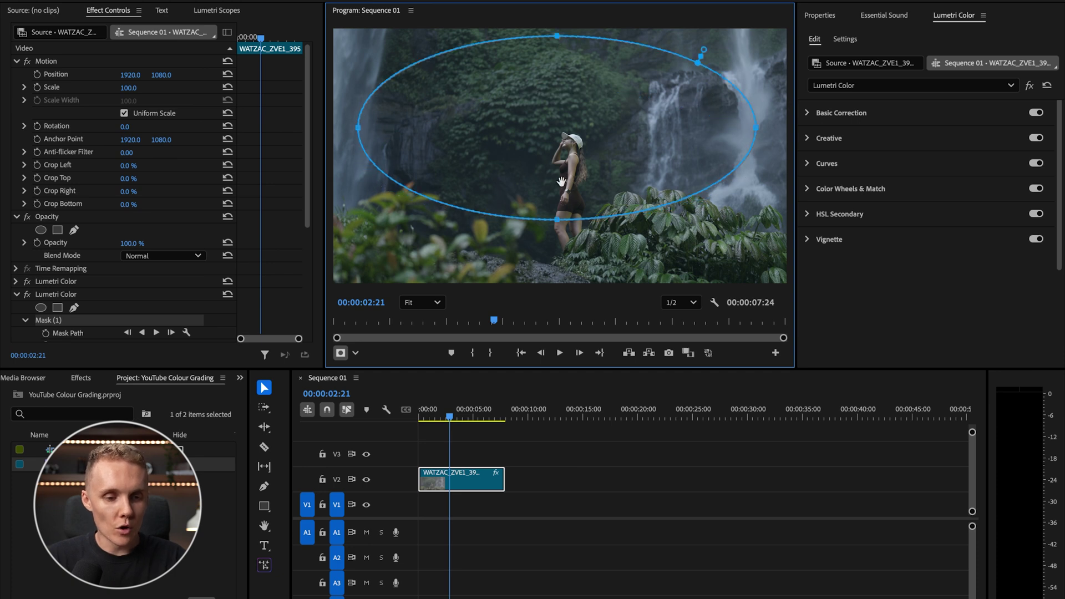
drag(558, 221, 554, 266)
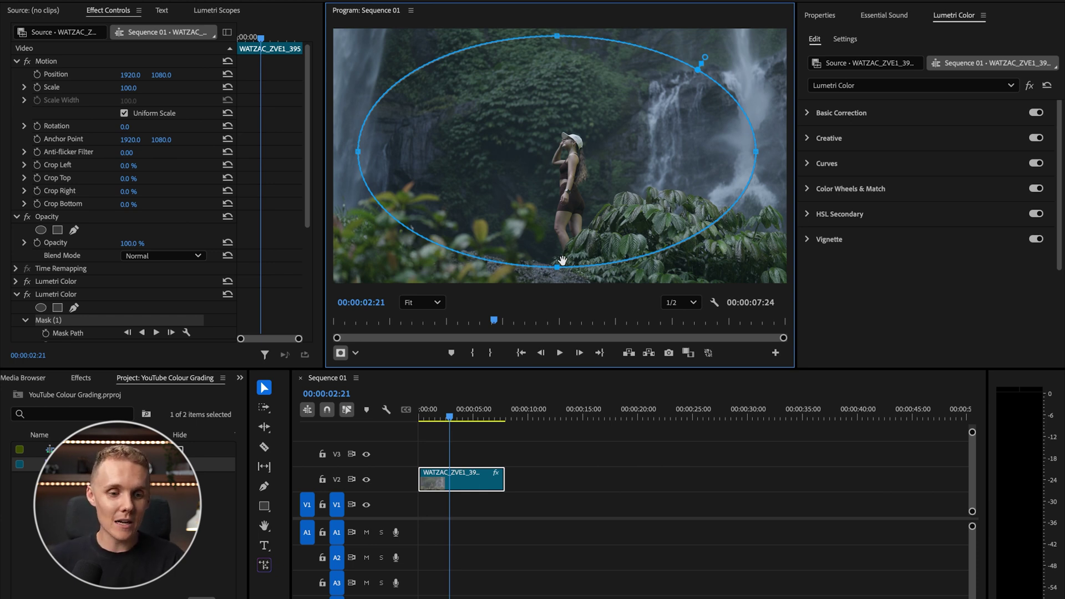
Reposition the ellipse so it is centred on the woman.
drag(580, 207, 580, 123)
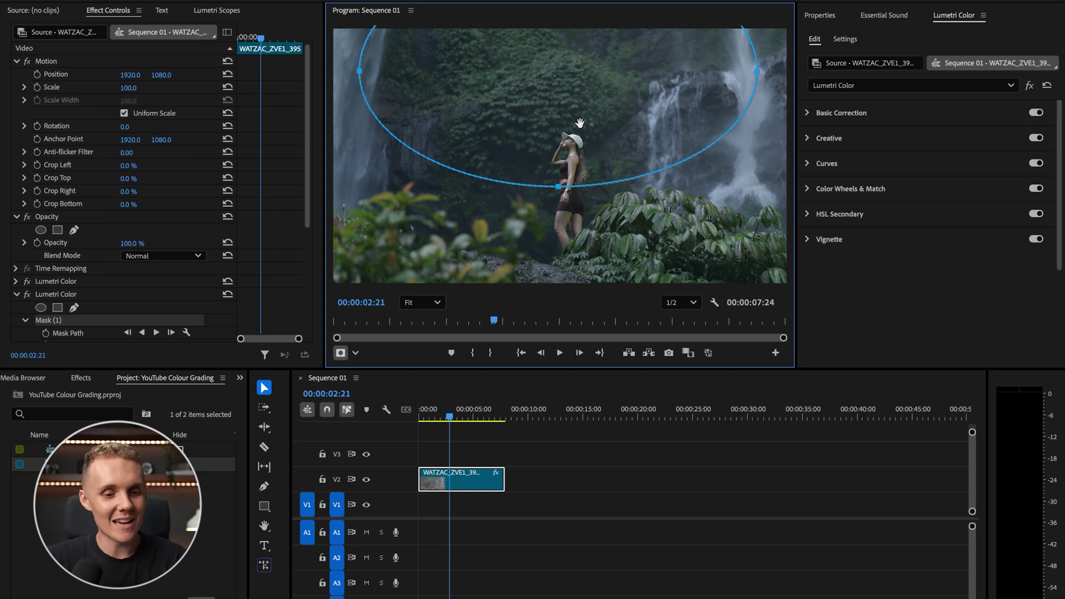
drag(579, 123, 576, 198)
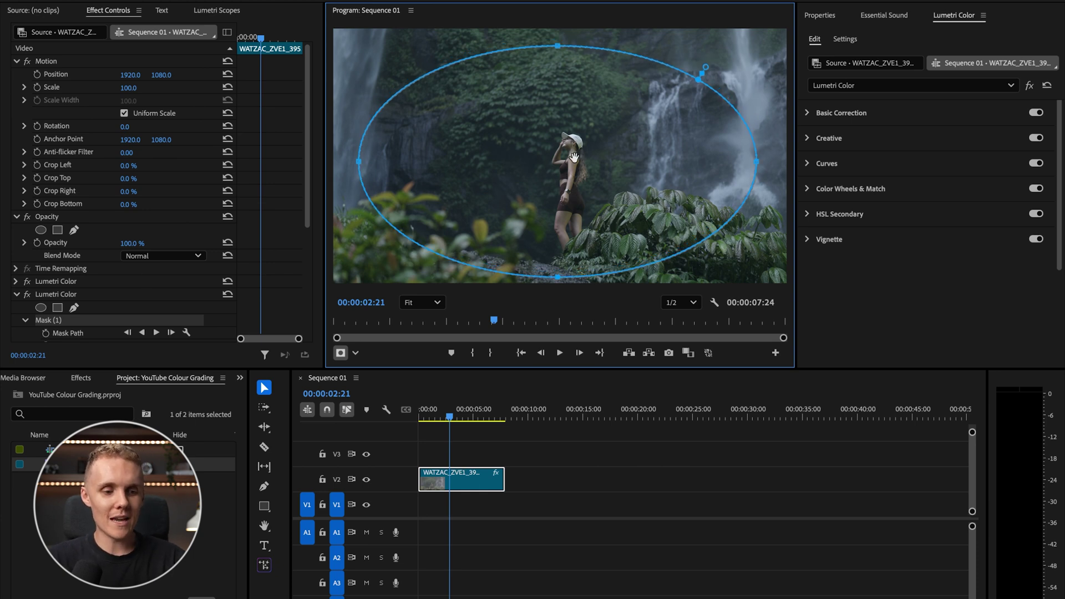
drag(574, 158, 573, 155)
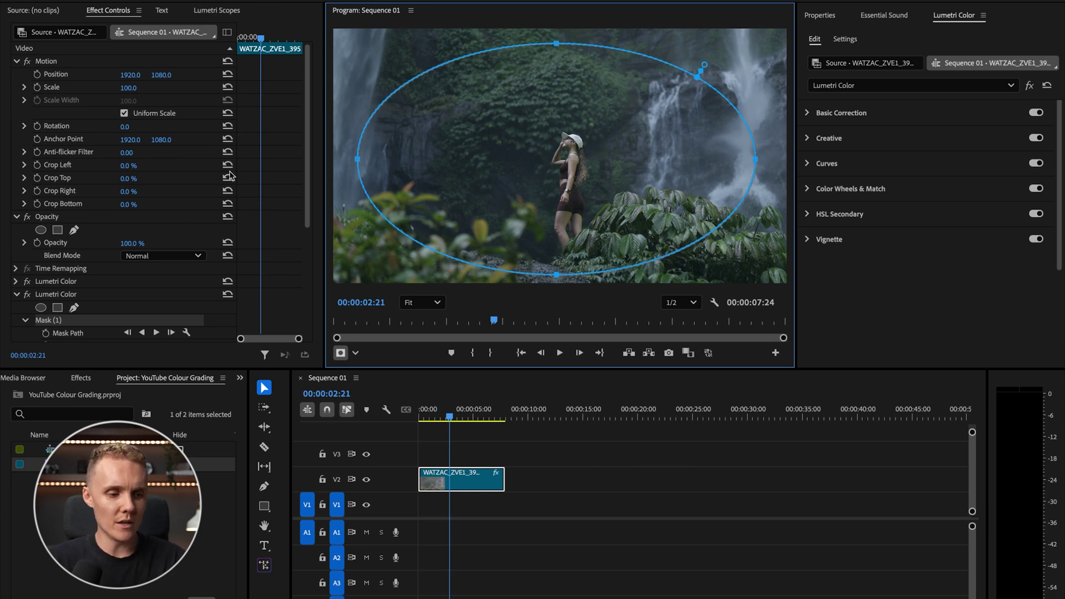
scroll(111, 256, down, 4)
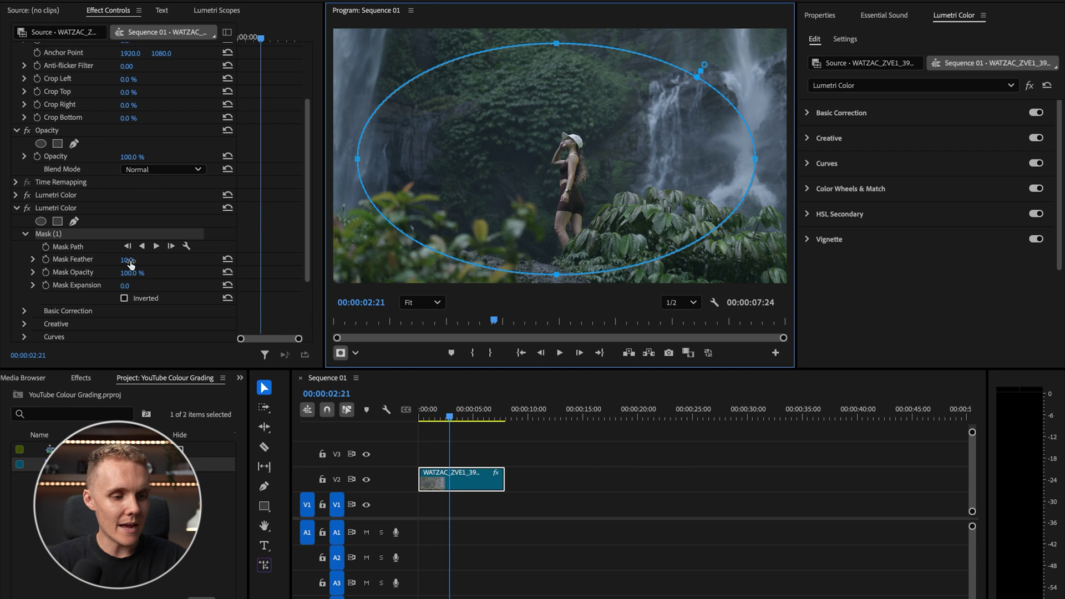
Set the mask's Feather to 425 and Expansion to 89, and invert it.
drag(126, 260, 356, 260)
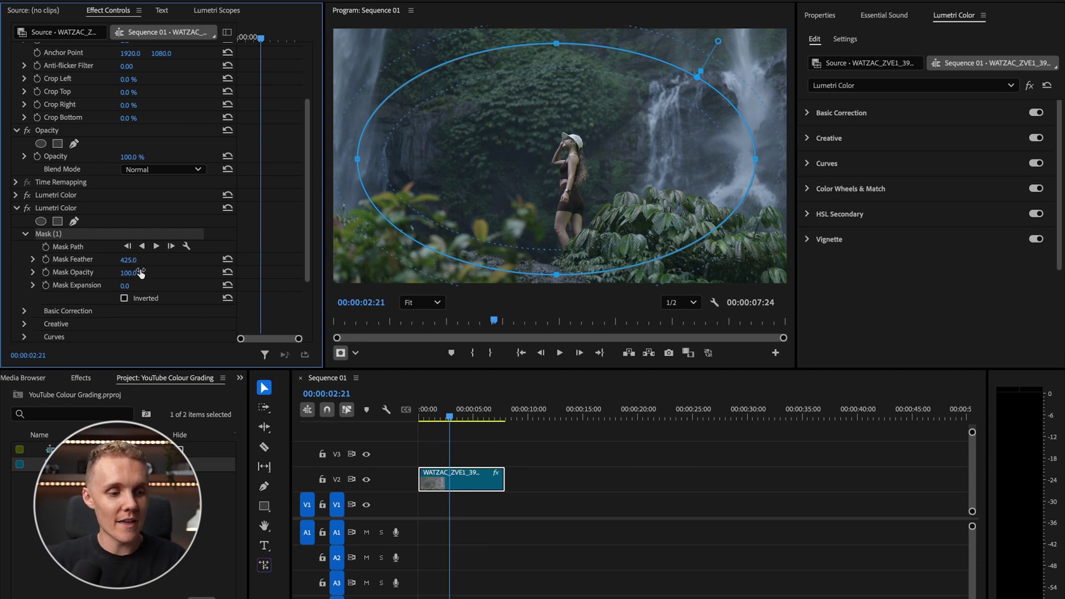
drag(128, 285, 169, 286)
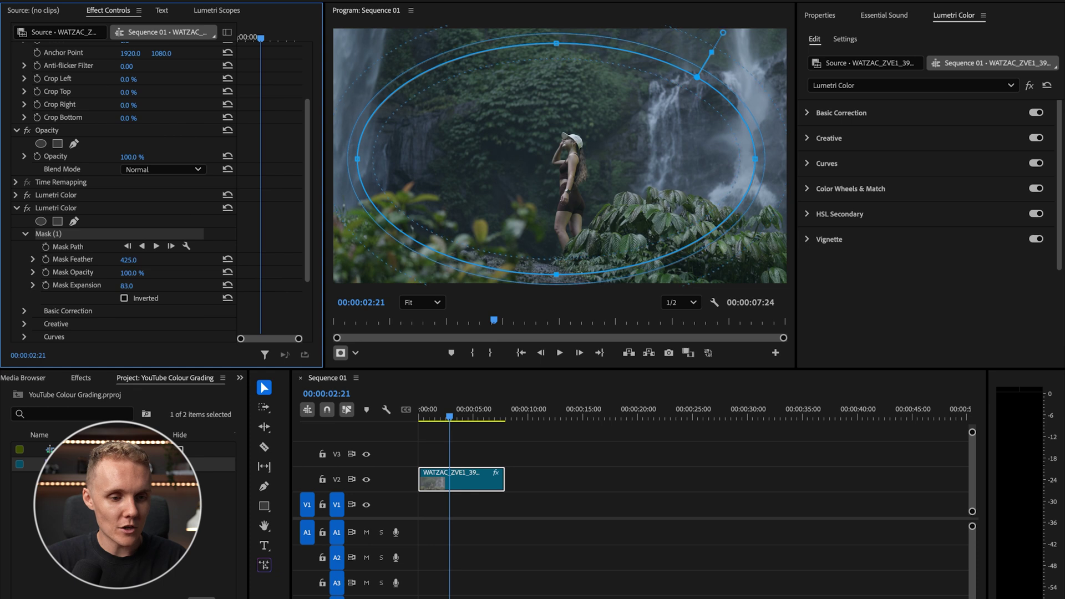
drag(127, 286, 130, 286)
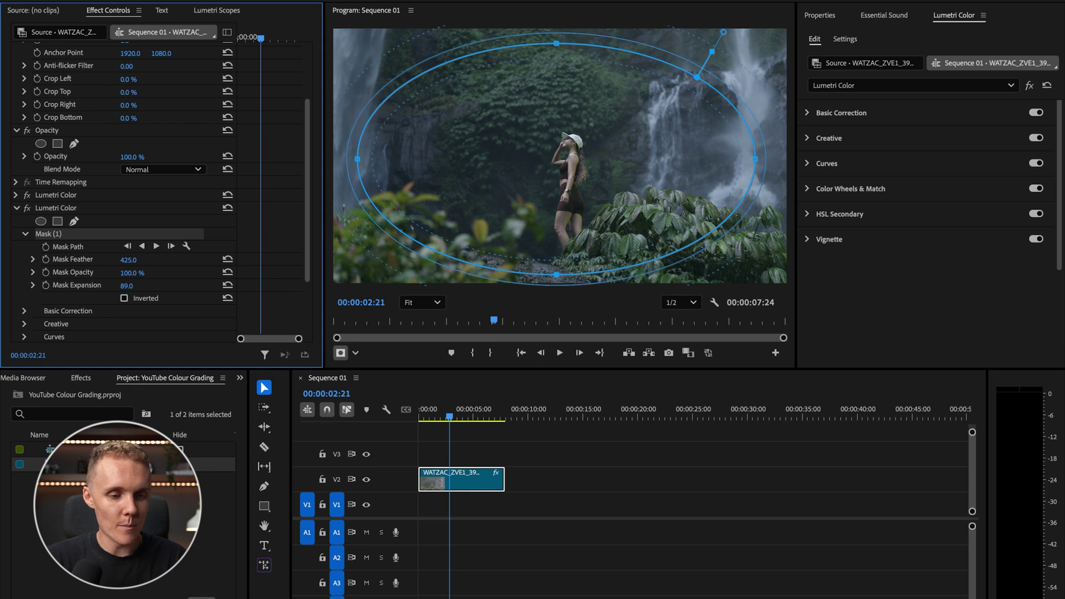
click(124, 299)
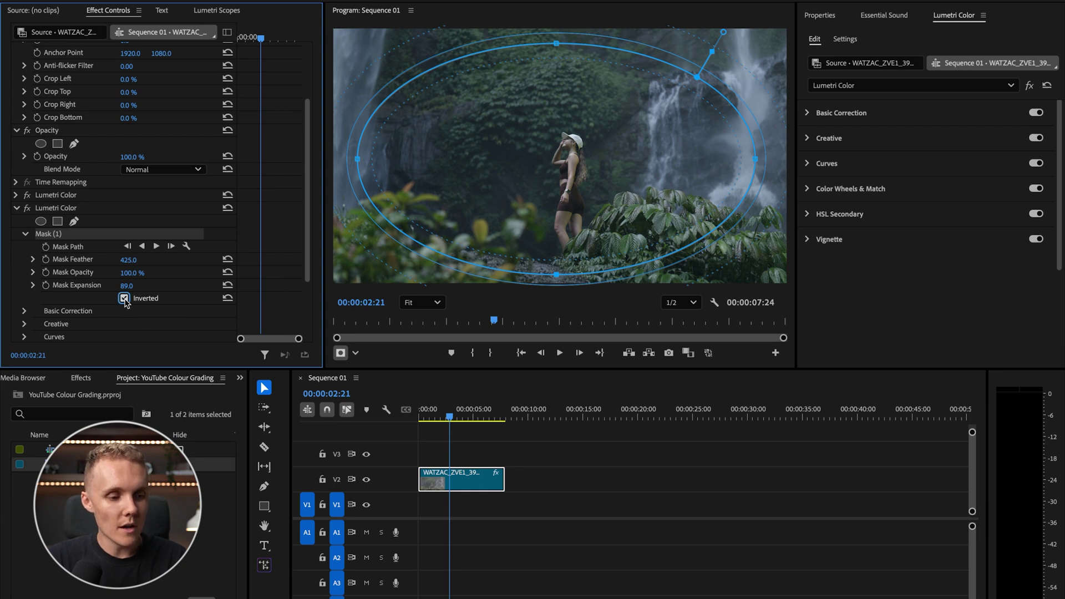
In the second grade's Basic Correction, lower Shadows to about -32, leaving Exposure at 0.
click(844, 115)
scroll(822, 254, down, 3)
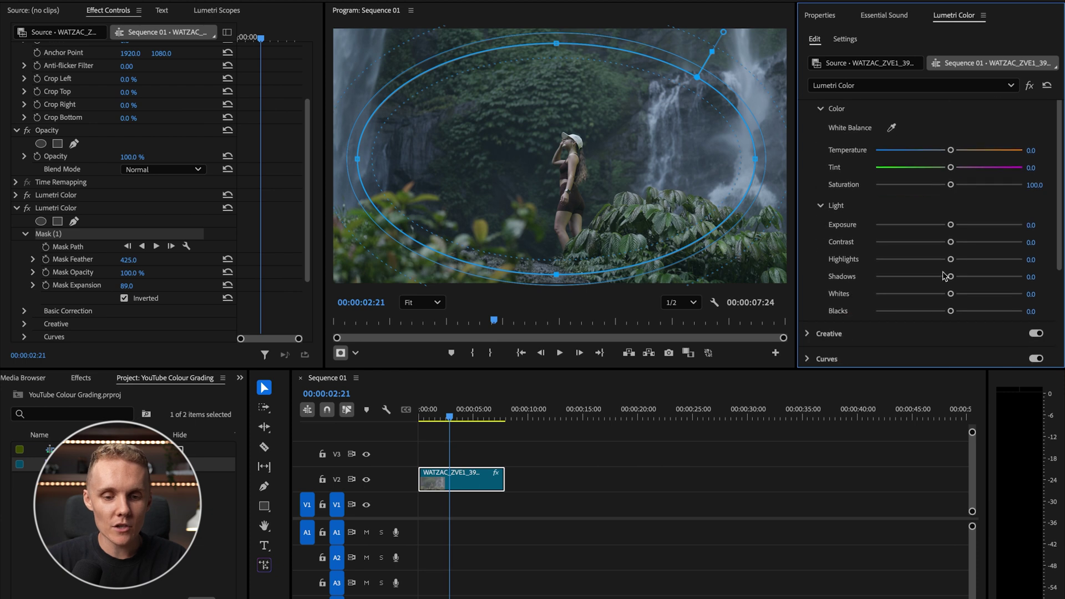
drag(953, 280, 842, 297)
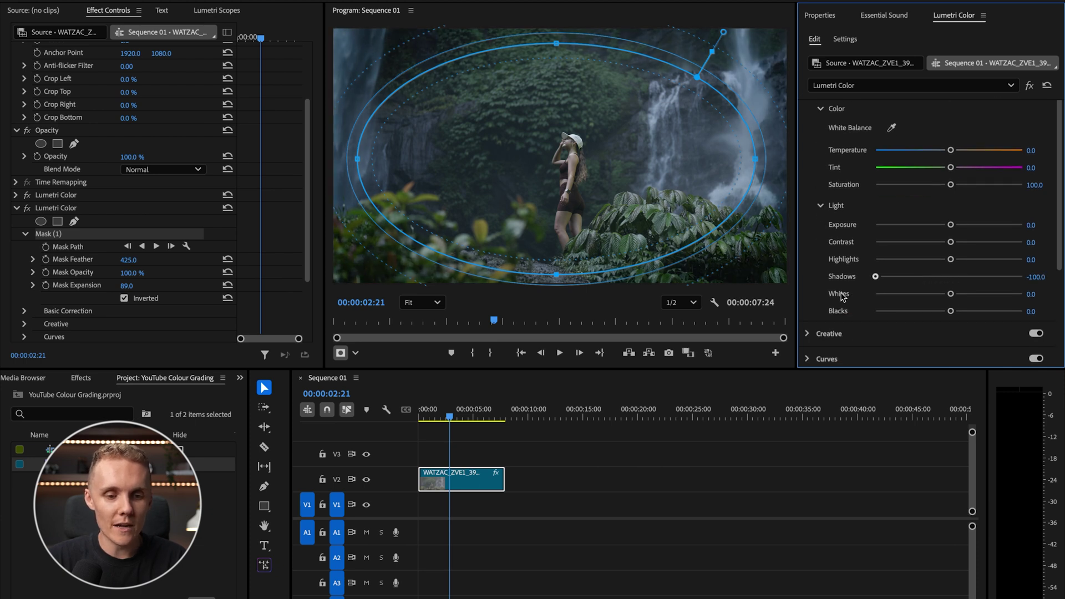
drag(951, 225, 846, 227)
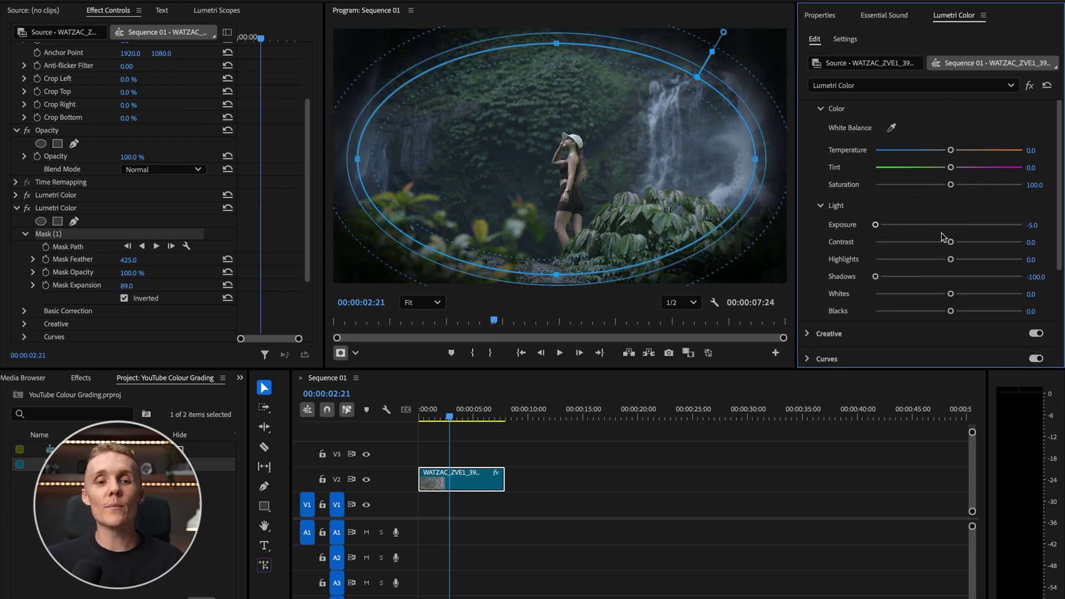
double_click(876, 225)
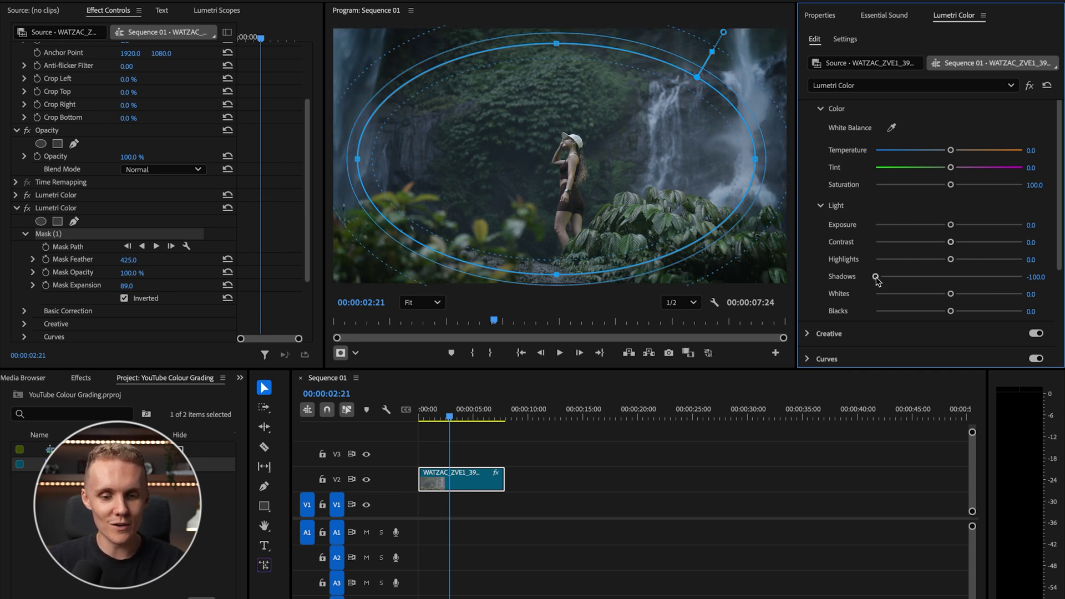
drag(876, 277, 925, 278)
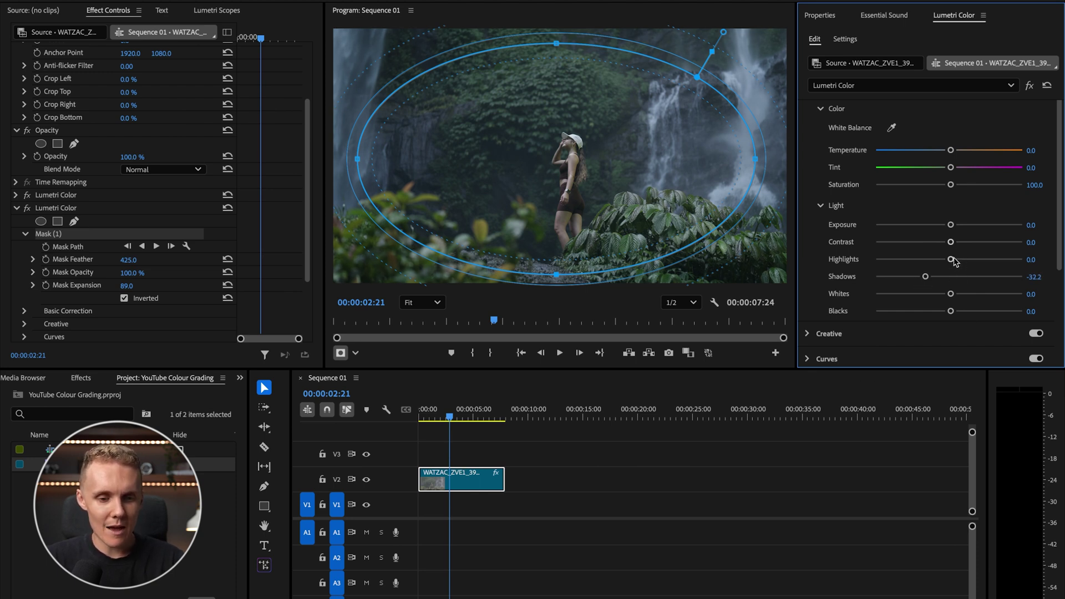
Raise Highlights to 45.6 and toggle the vignette grade off and on to compare.
drag(954, 260, 983, 260)
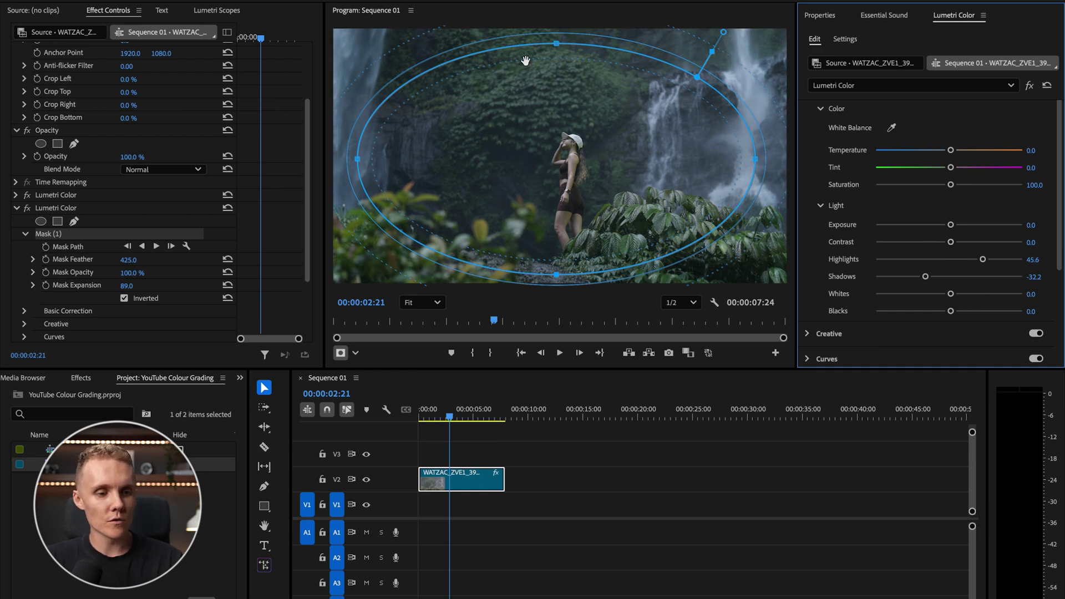
click(27, 210)
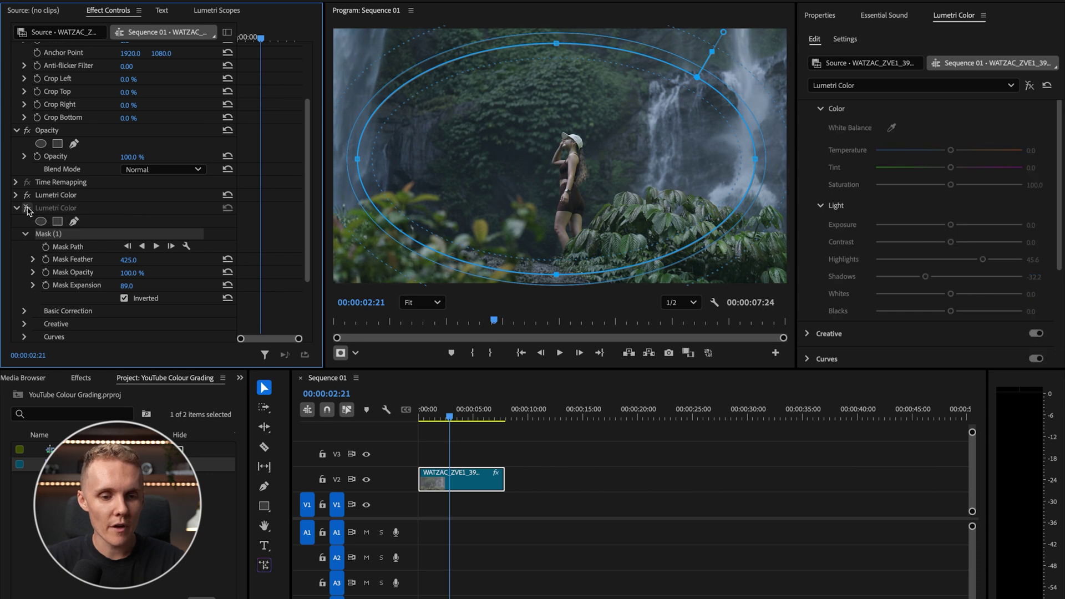
click(27, 209)
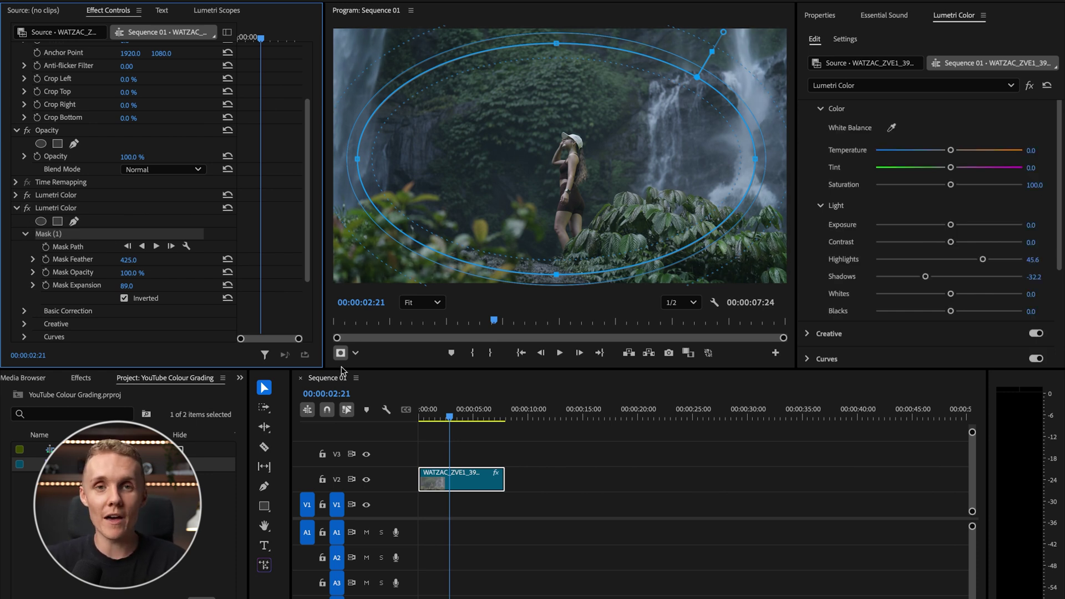
click(464, 488)
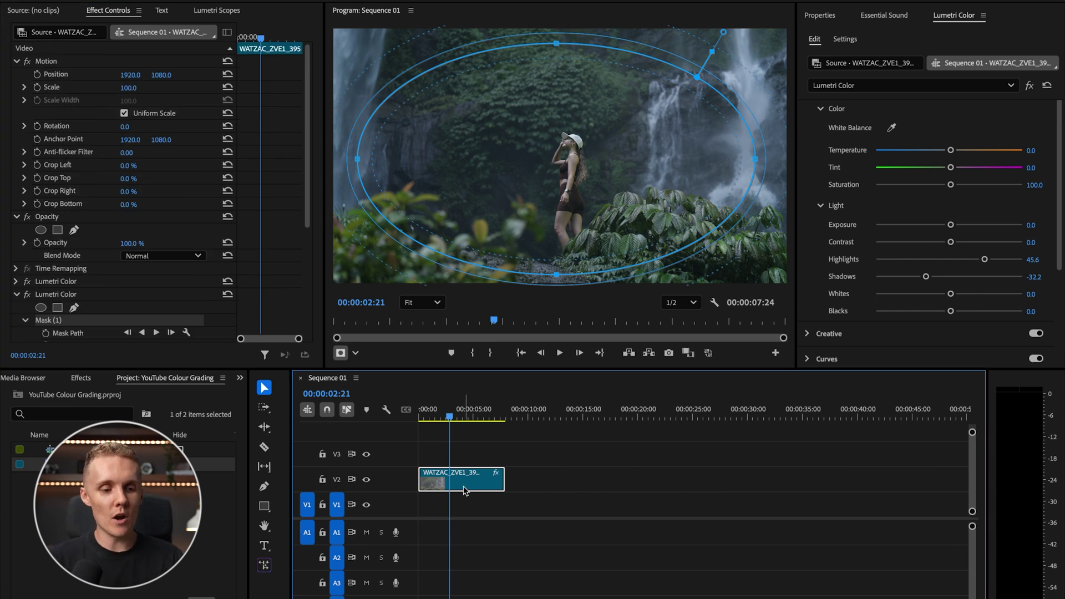
key(Home)
key(space)
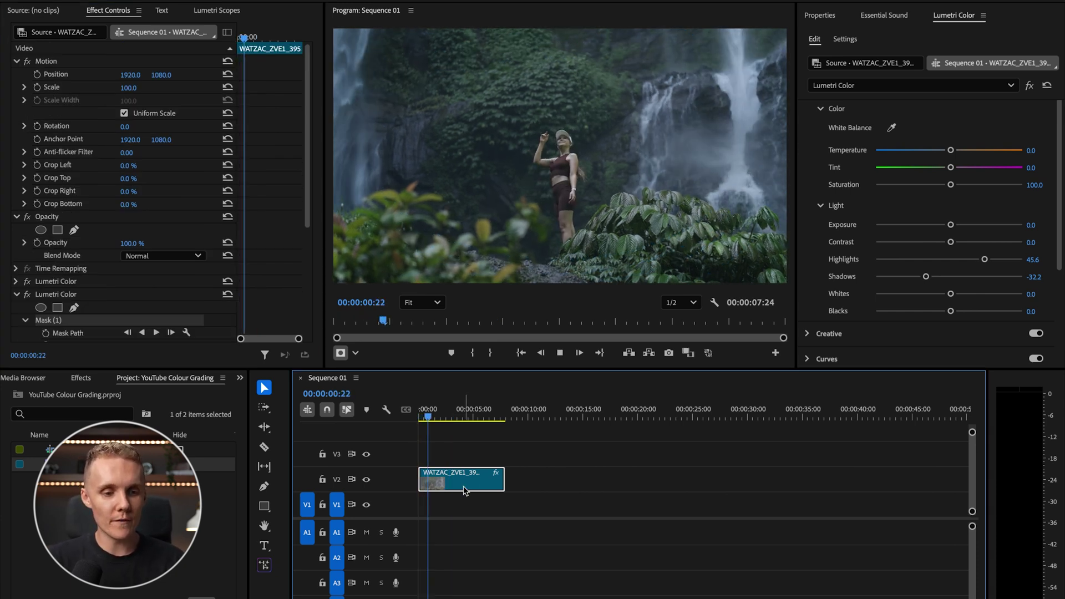
key(space)
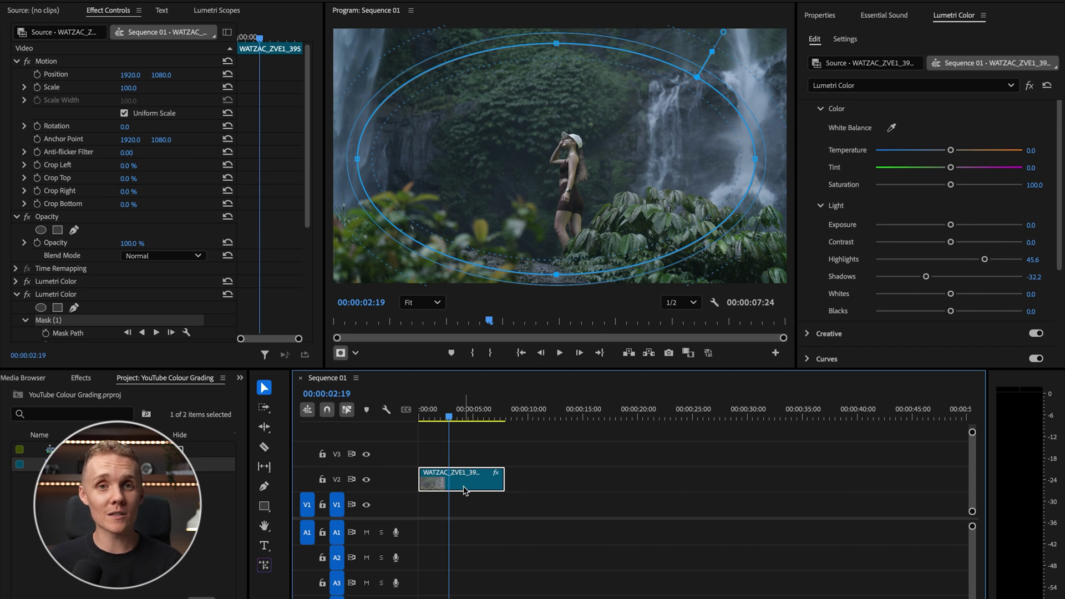
Collapse the second Lumetri Color and add a third Lumetri Color effect to the clip.
click(17, 294)
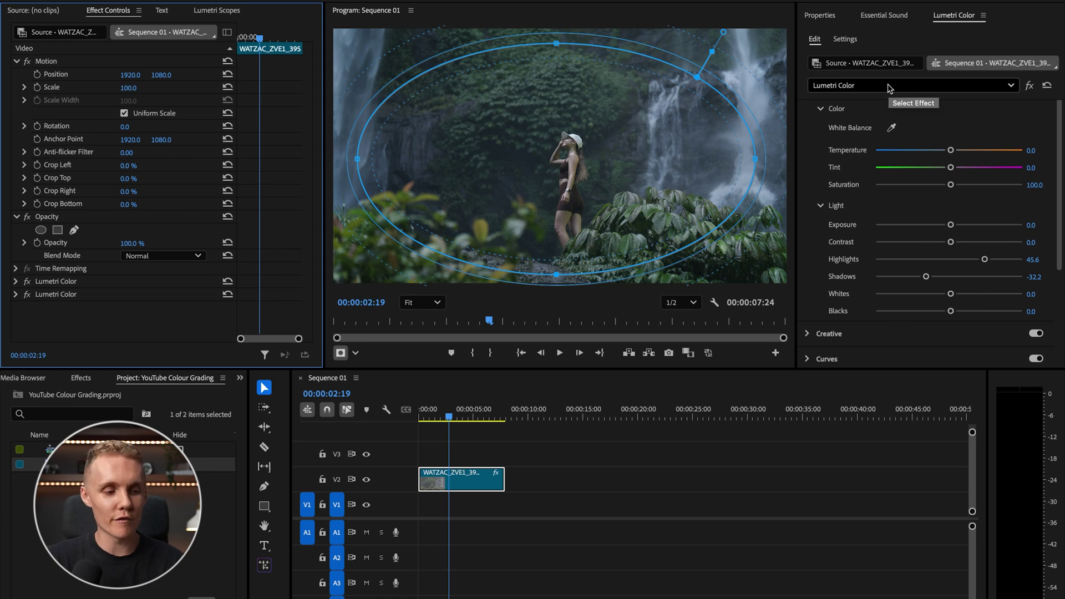
click(890, 87)
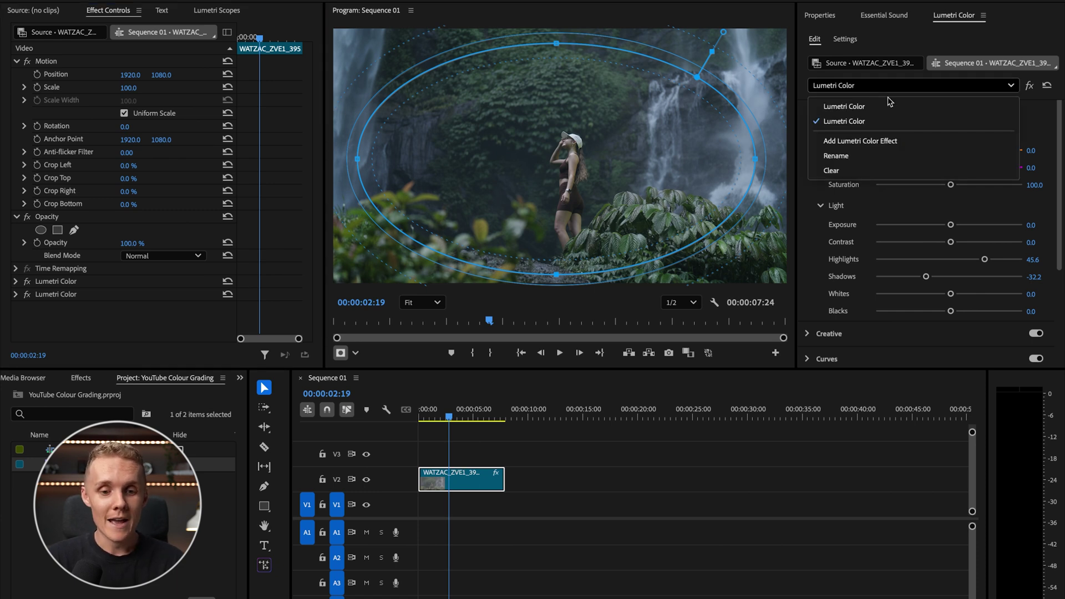
click(883, 142)
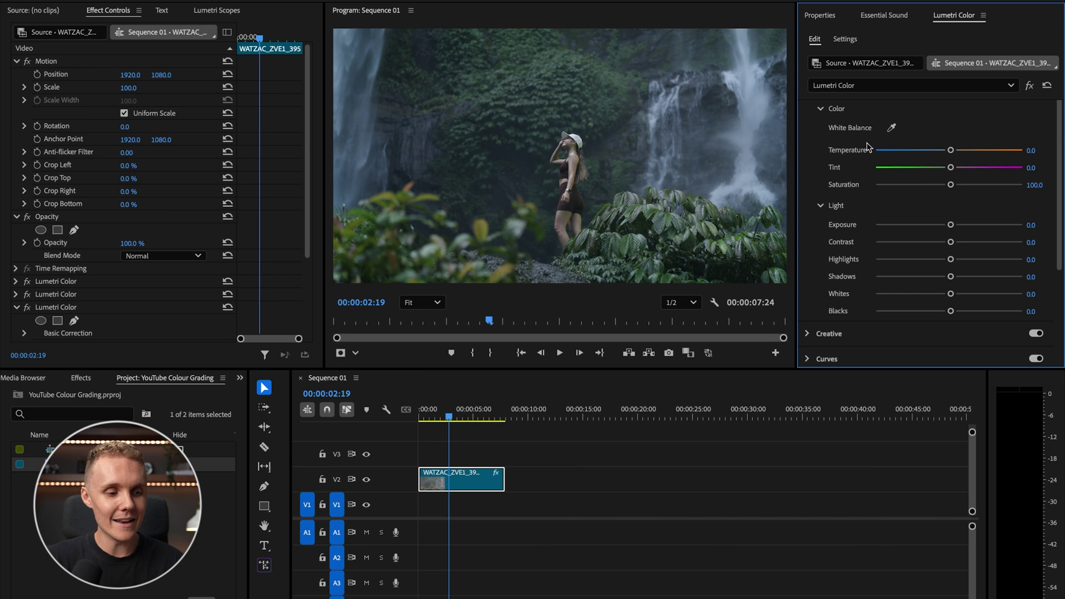
Add an elliptical mask to the third grade and move and widen it over the lower-left bush.
click(40, 320)
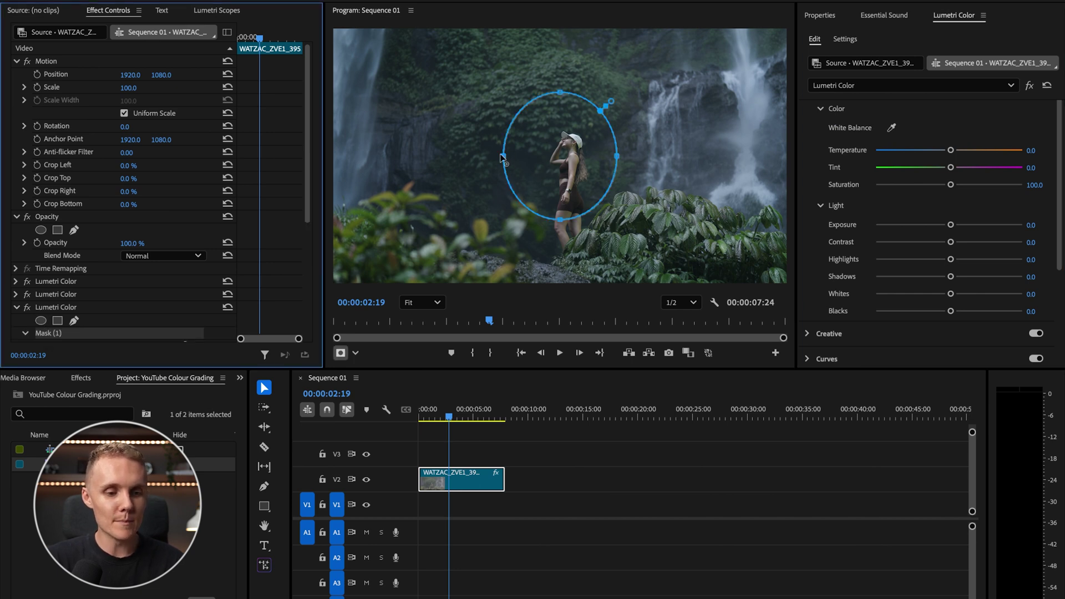
drag(501, 159, 332, 154)
drag(519, 156, 394, 254)
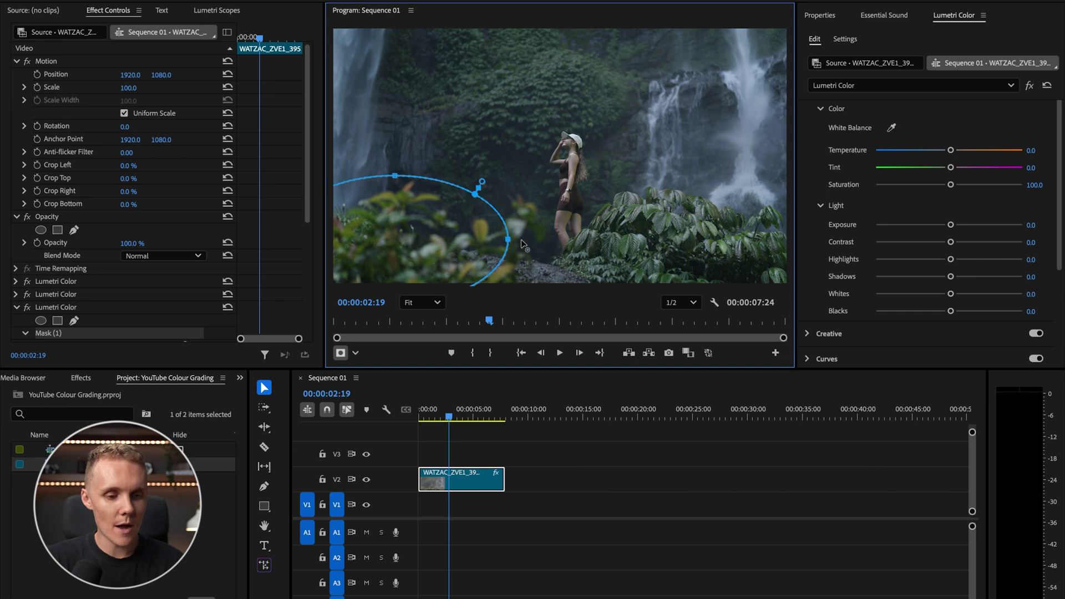
drag(522, 244, 577, 240)
drag(510, 242, 498, 238)
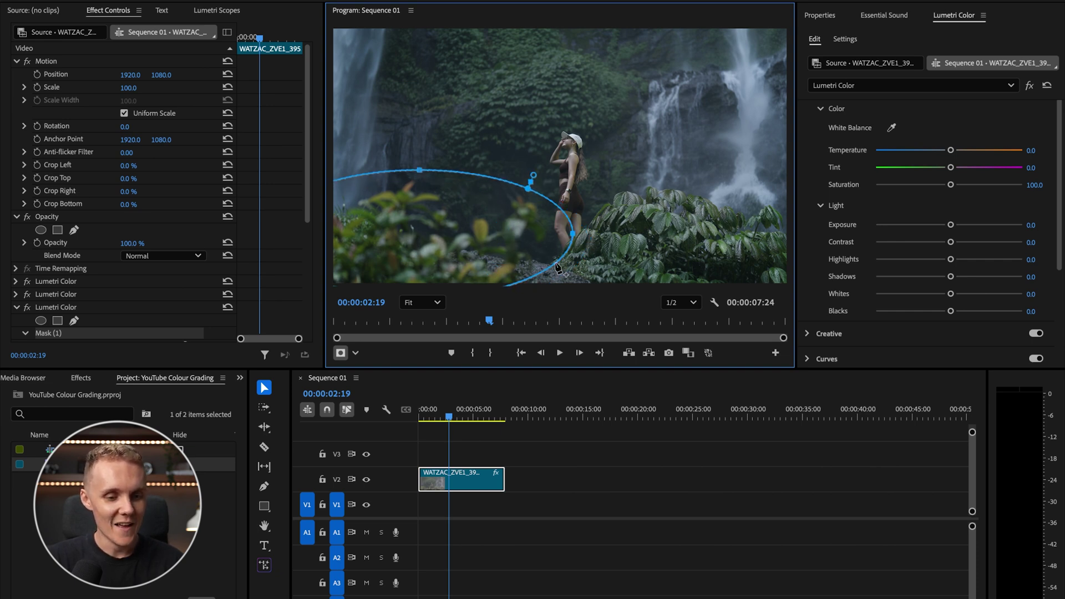
Add a vertex and reshape the mask's edges to hug the bush.
ctrl+click(561, 210)
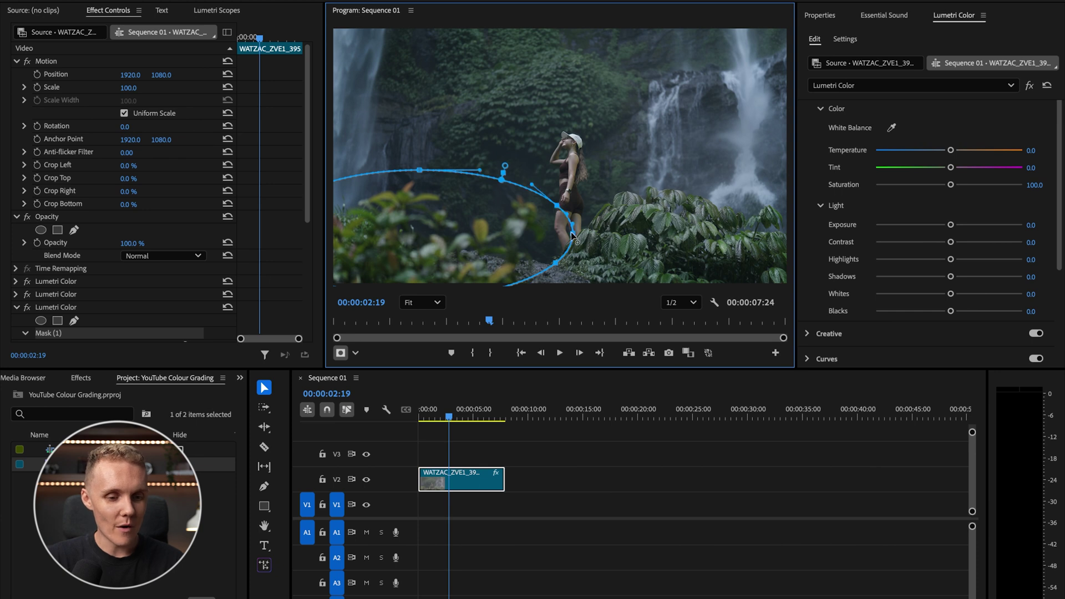
drag(572, 225, 543, 197)
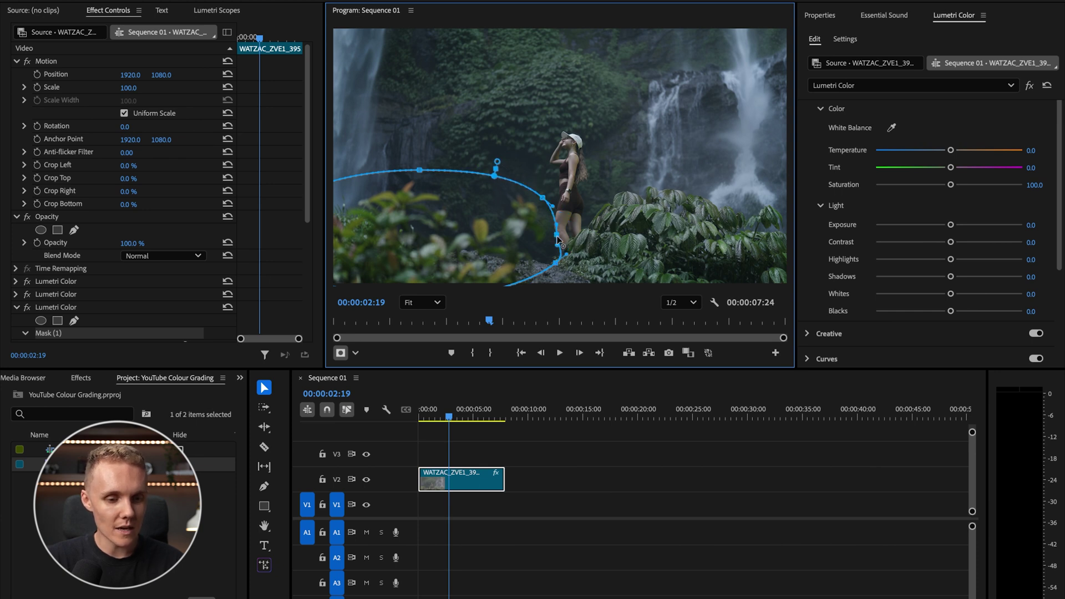
drag(558, 235, 553, 237)
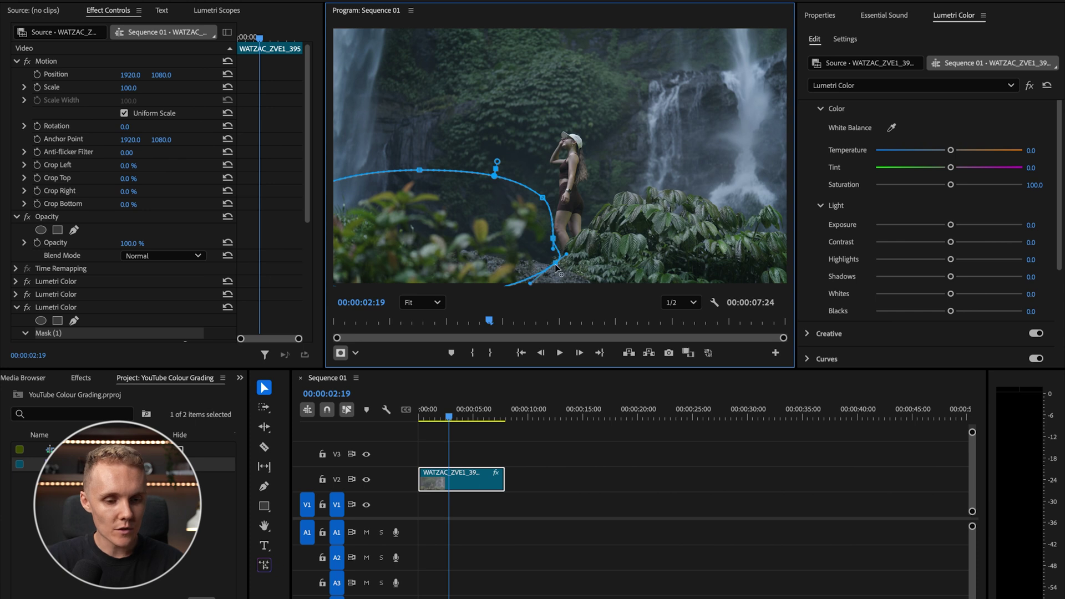
drag(545, 277, 537, 279)
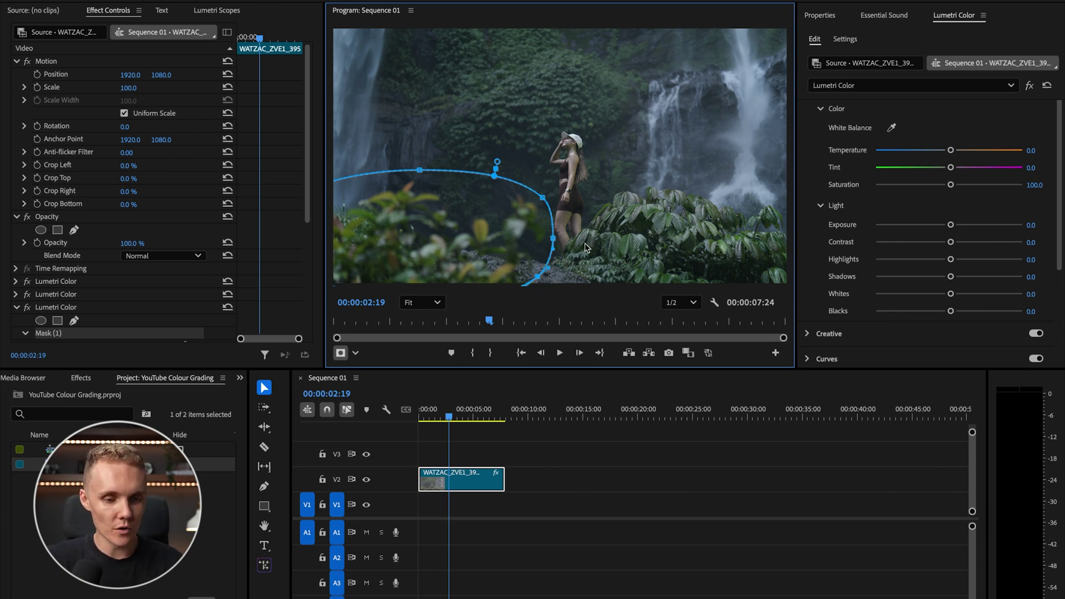
Set the bush mask's Feather to 124 and Expansion to -14.
scroll(133, 300, down, 4)
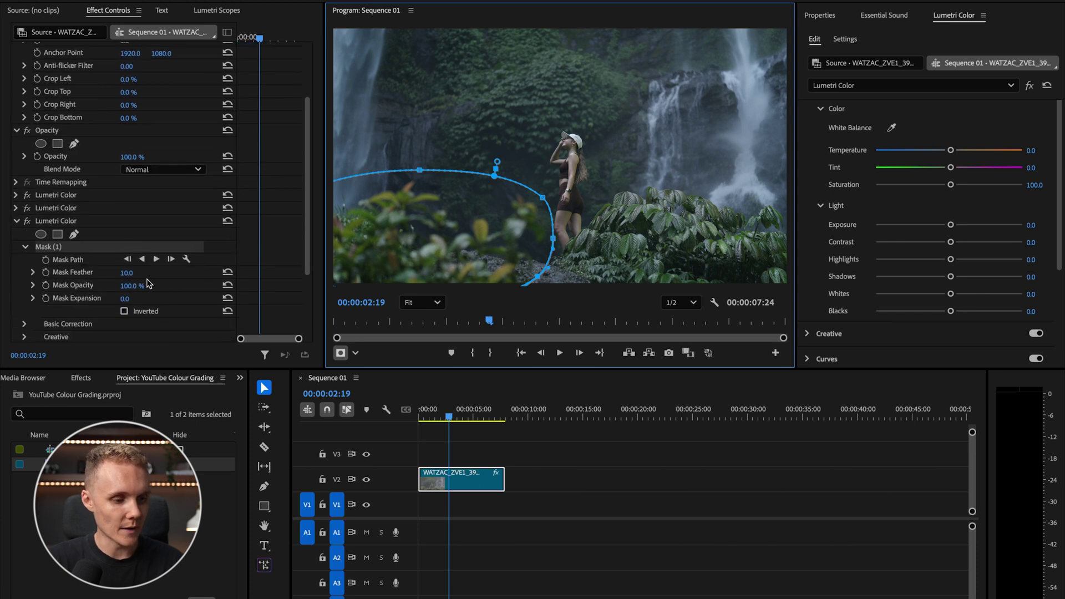
click(133, 274)
drag(126, 272, 122, 299)
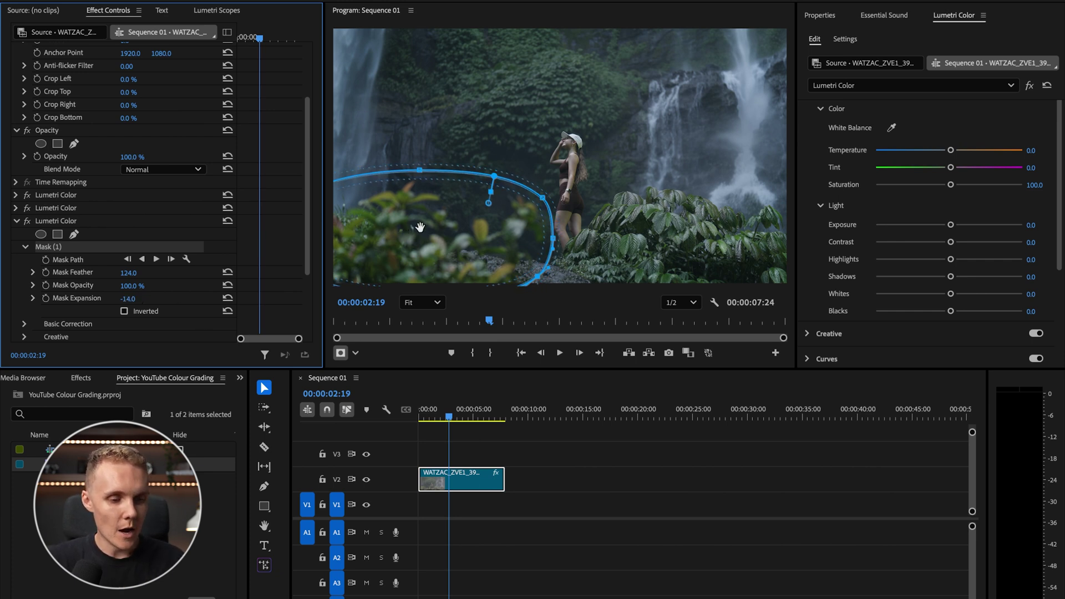
Push the mask's lower edge below the frame, then return the monitor zoom to Fit.
scroll(420, 226, down, 5)
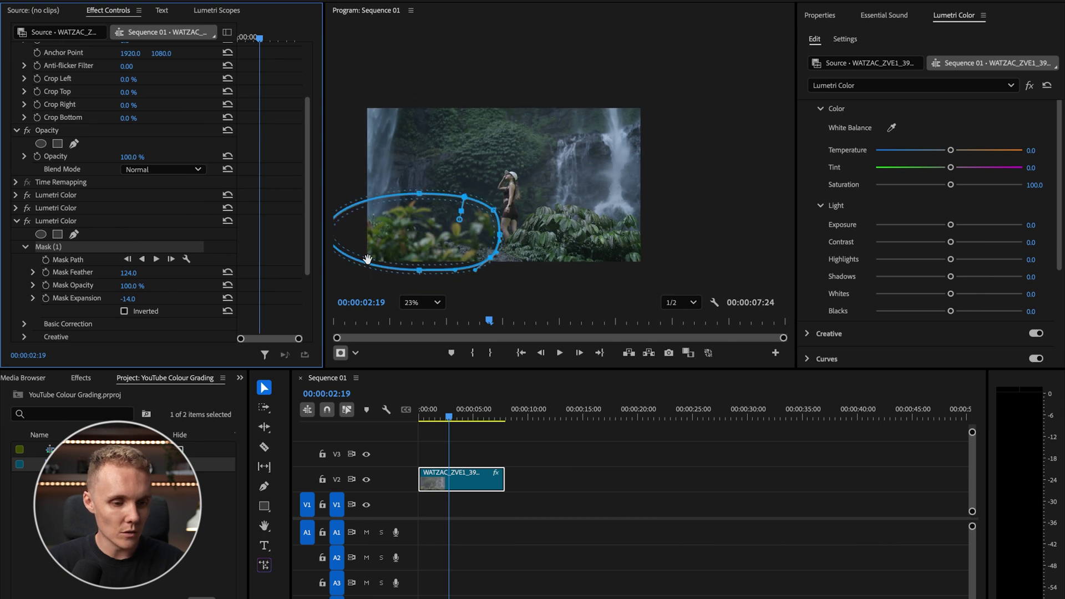
drag(378, 264, 376, 267)
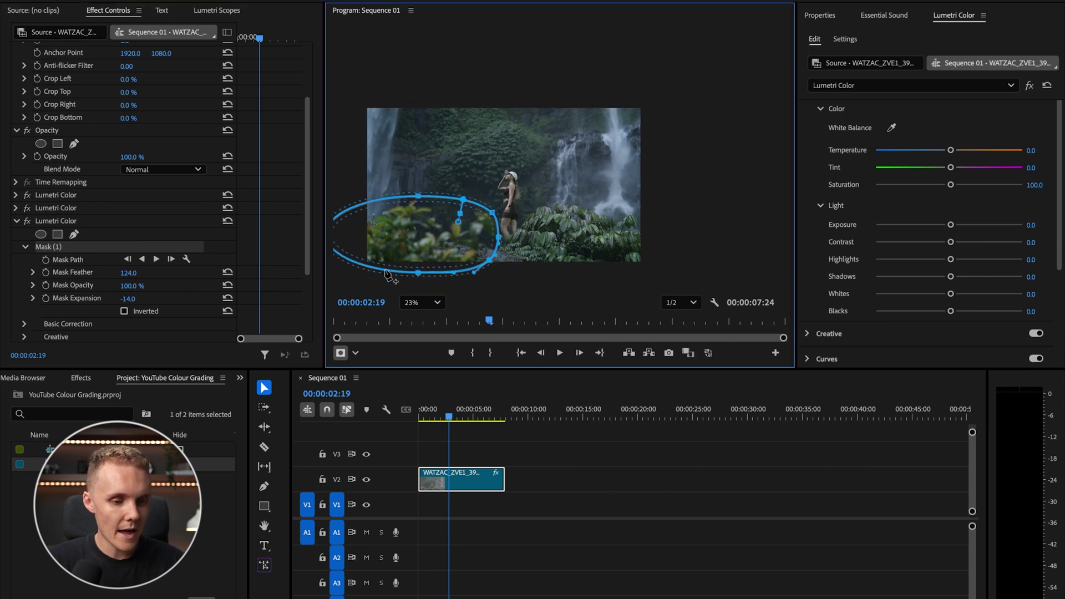
click(386, 271)
click(369, 267)
click(344, 256)
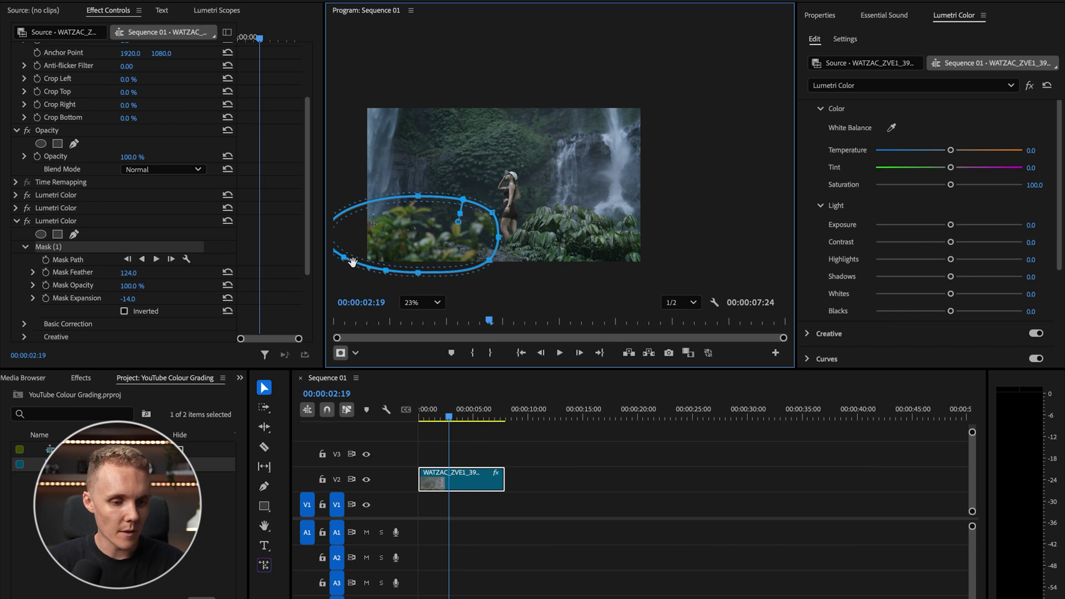
ctrl+click(386, 270)
ctrl+click(369, 268)
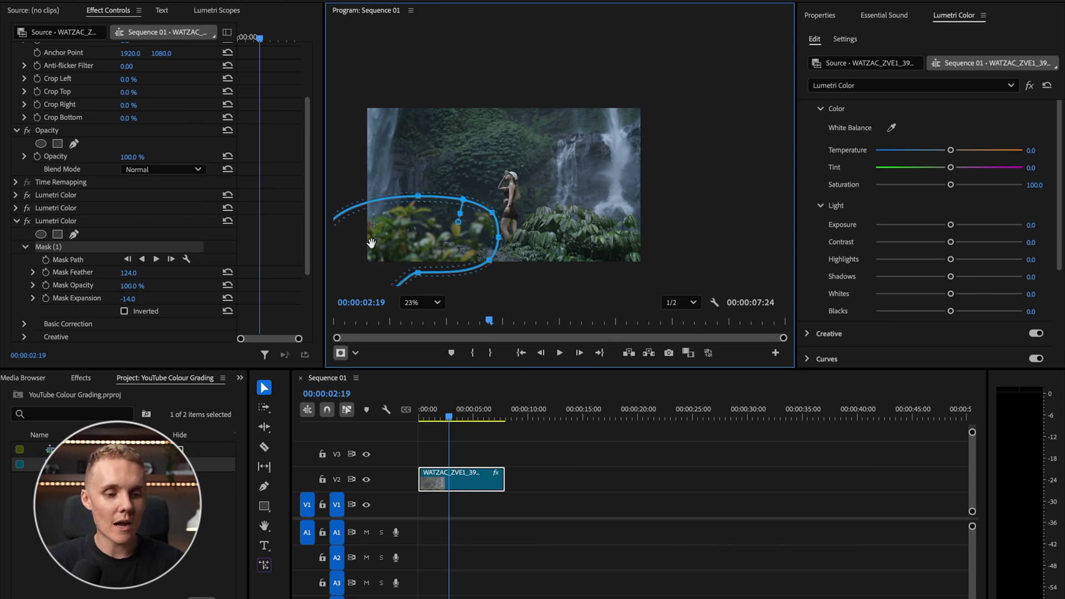
click(431, 304)
click(421, 340)
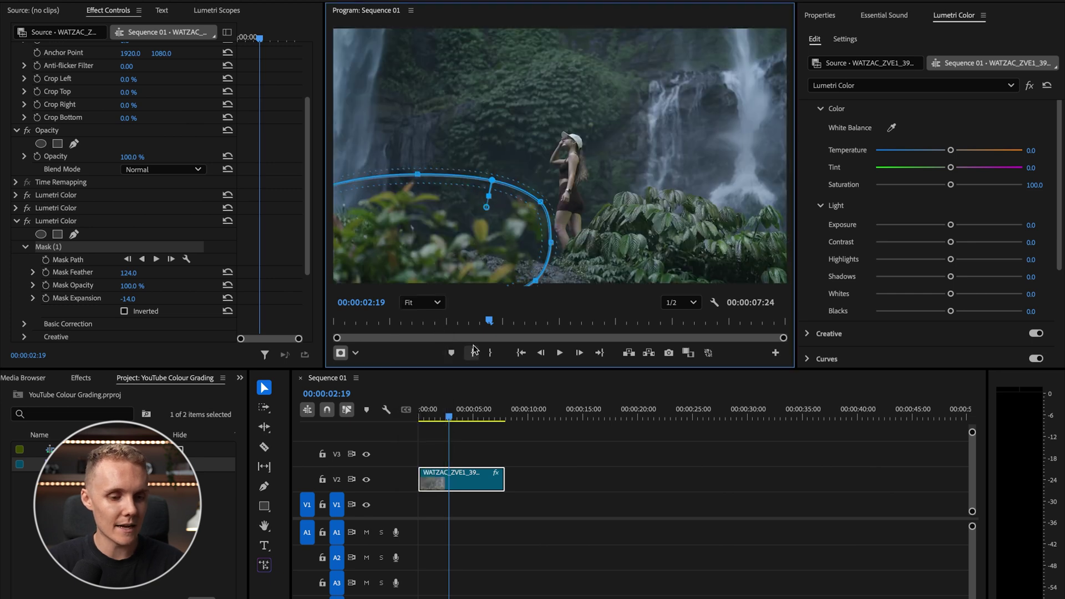
Add a Hue vs Sat dip that desaturates red-orange through yellow hues in the bush.
scroll(862, 337, down, 3)
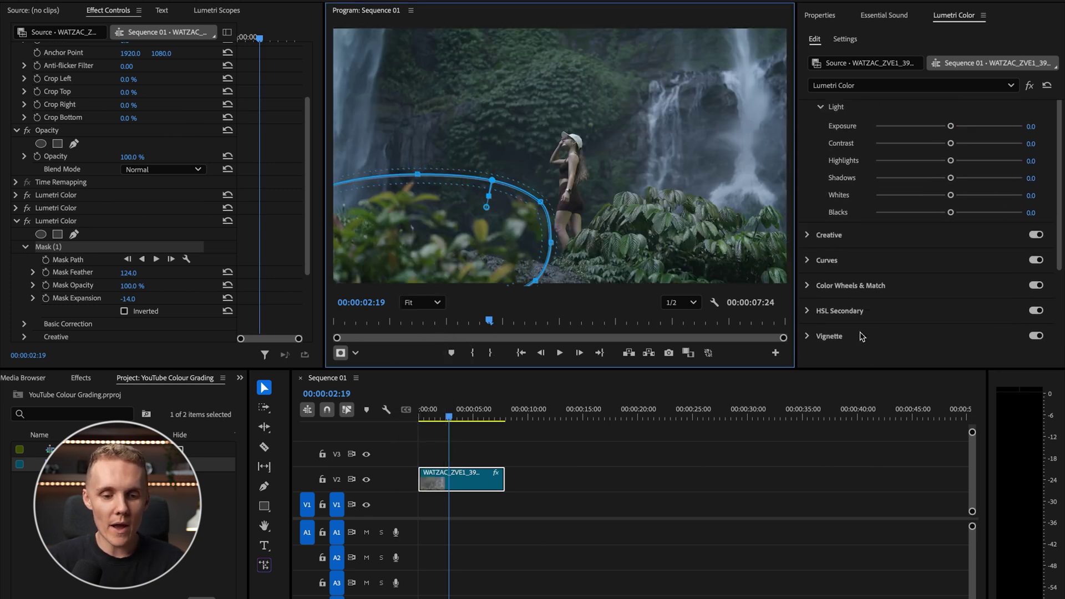
click(827, 261)
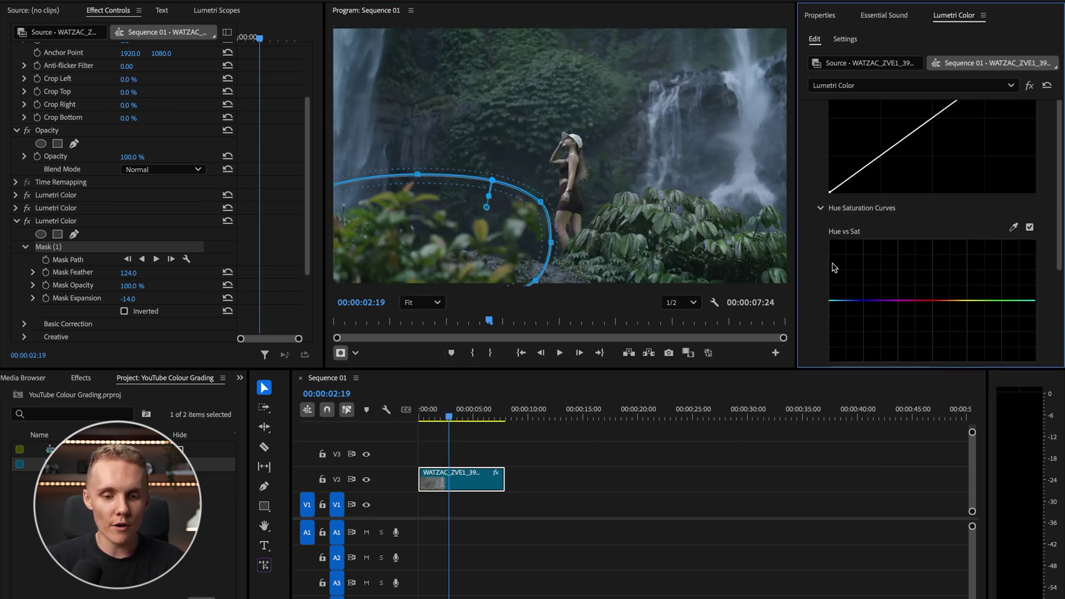
click(979, 300)
click(924, 301)
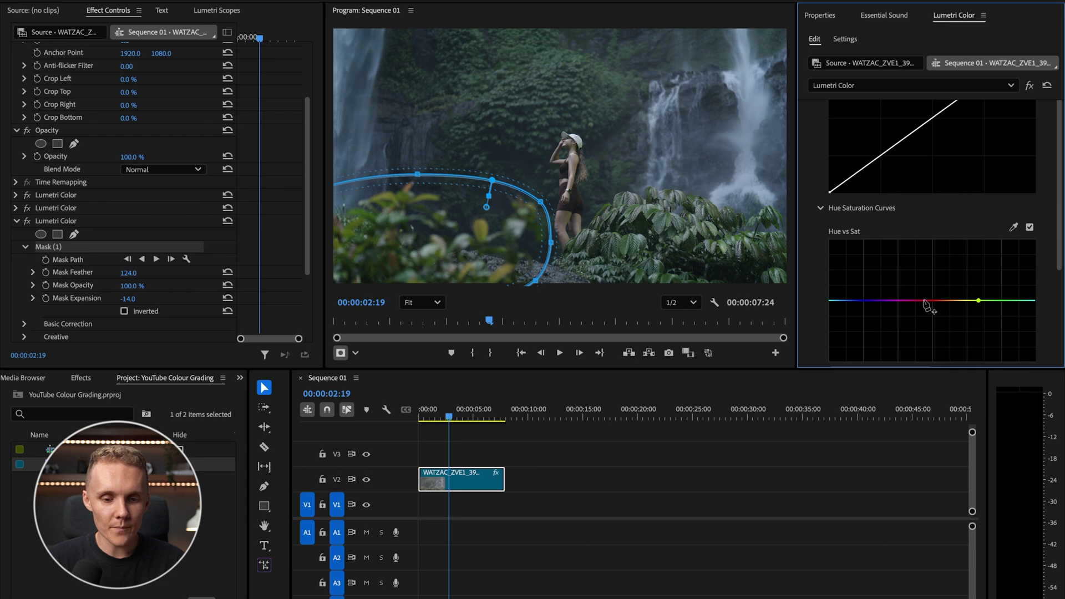
click(959, 300)
drag(959, 302, 943, 361)
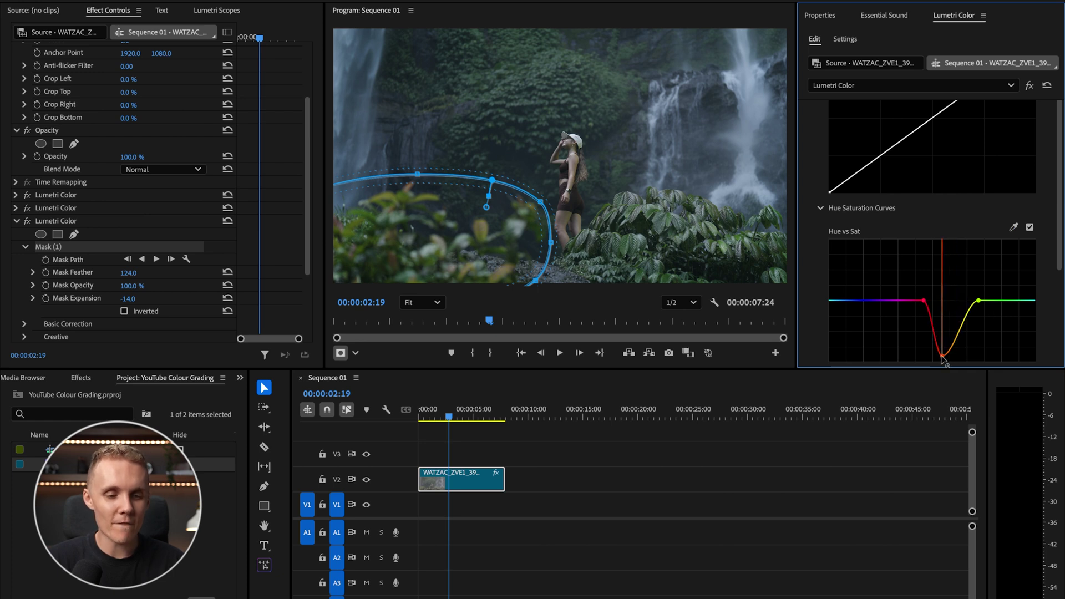
scroll(971, 285, down, 2)
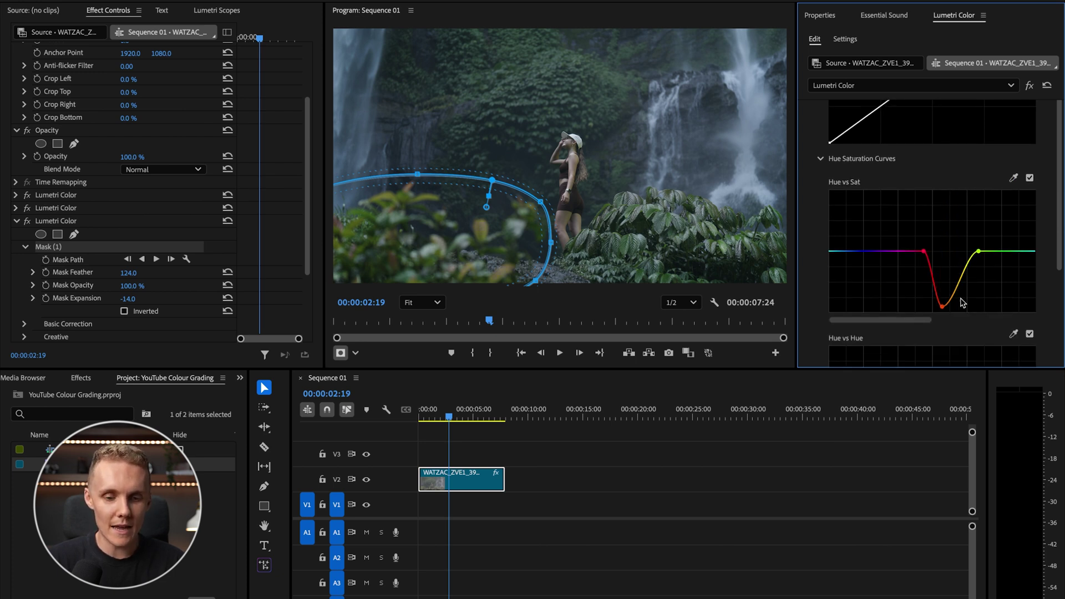
drag(961, 282, 970, 289)
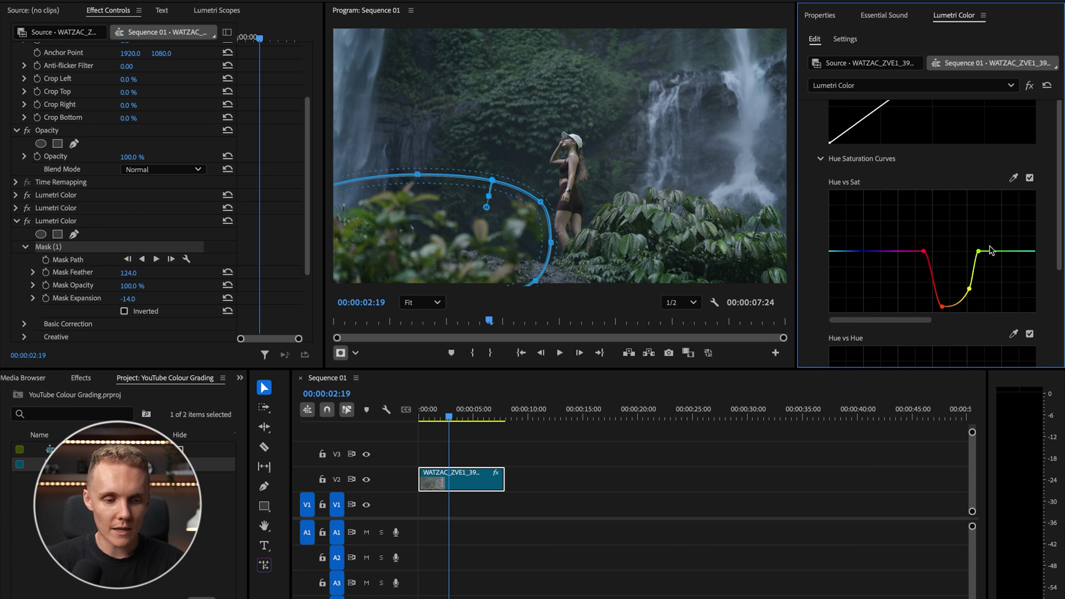
In Basic Correction, bring the bush grade's Shadows down to -5.4.
scroll(925, 219, up, 10)
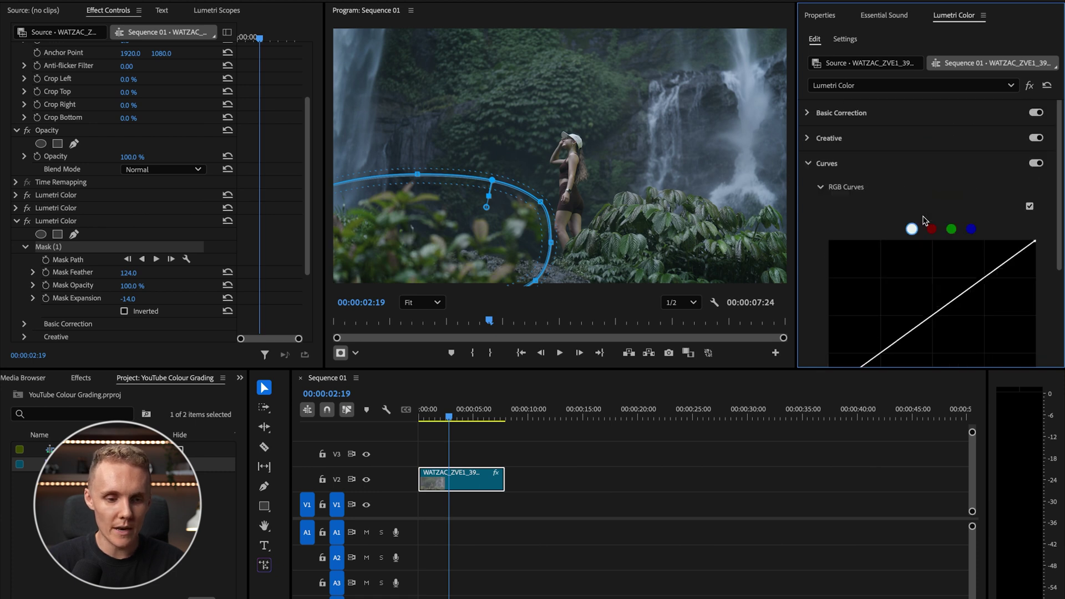
click(863, 111)
scroll(962, 297, down, 2)
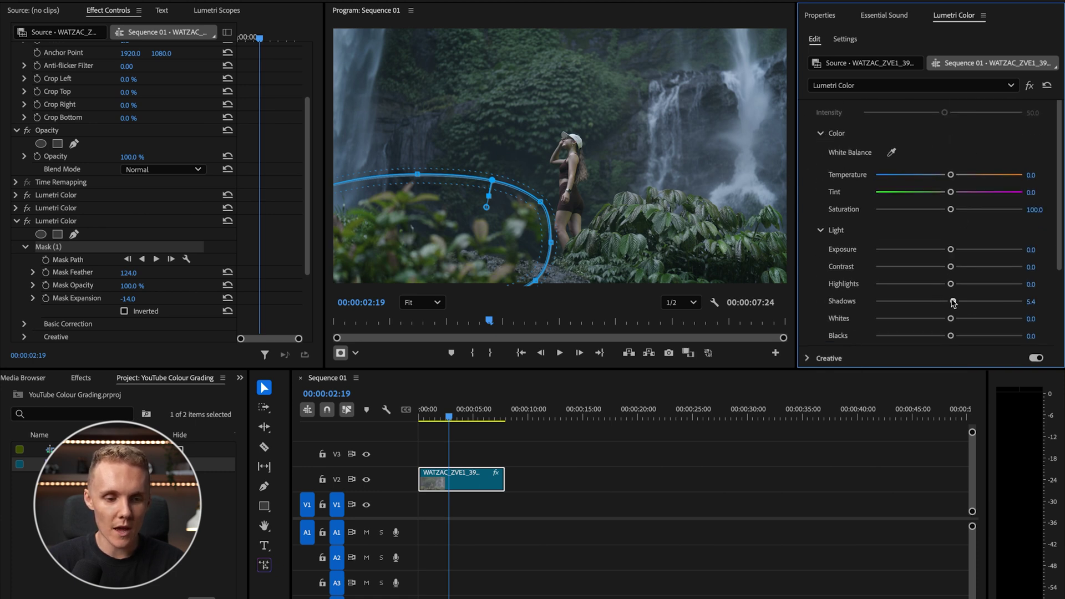
mouse_move(953, 302)
mouse_down()
mouse_move(933, 305)
mouse_move(944, 306)
mouse_move(951, 286)
mouse_up()
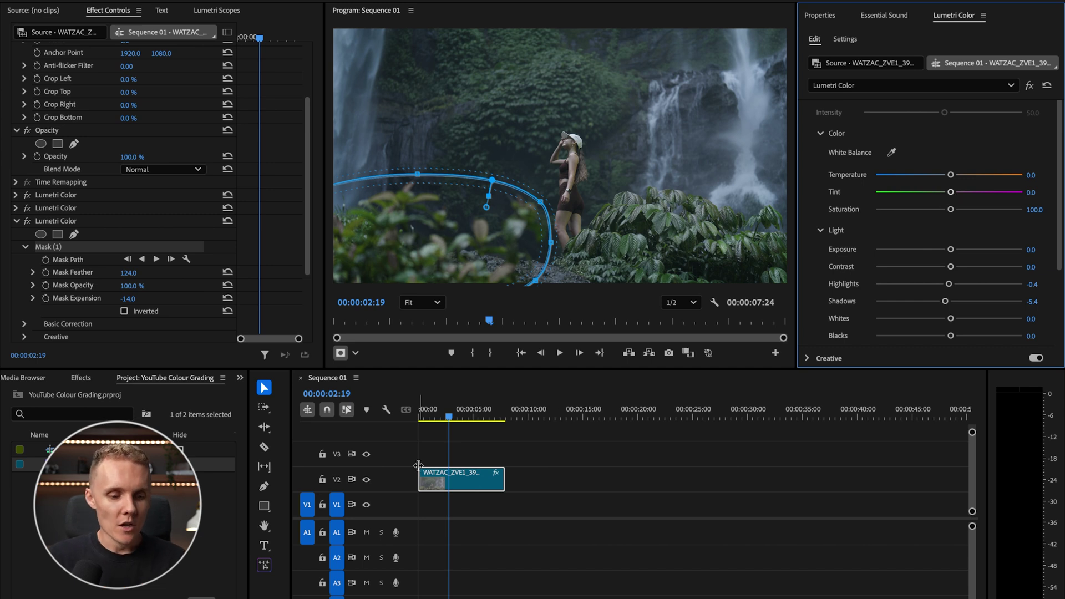
Enable Mask Path keyframing and move the mask back over the bushes.
click(436, 420)
drag(436, 420, 420, 438)
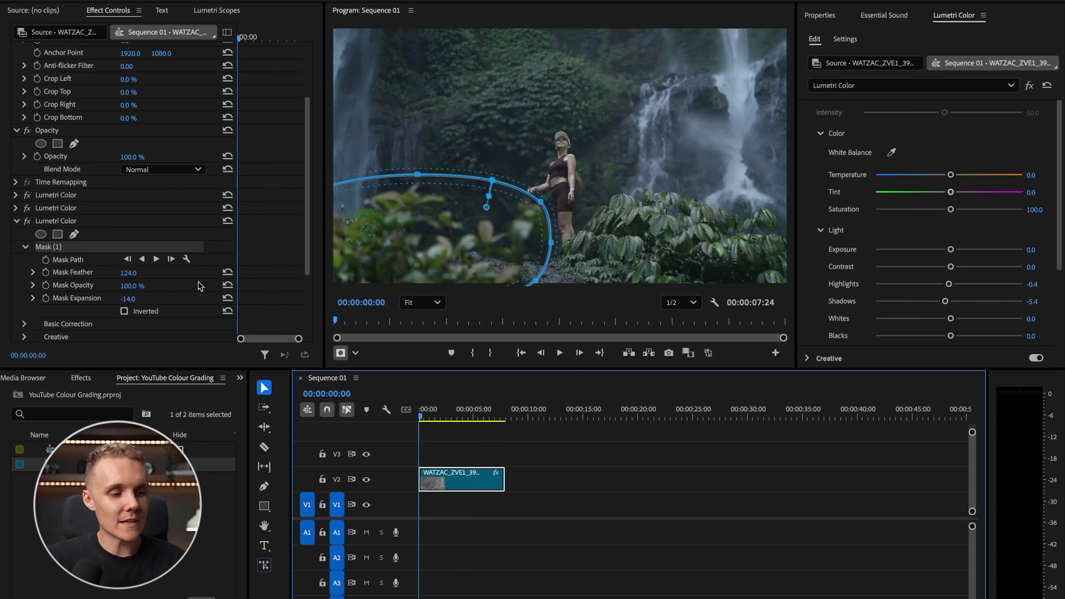
click(45, 260)
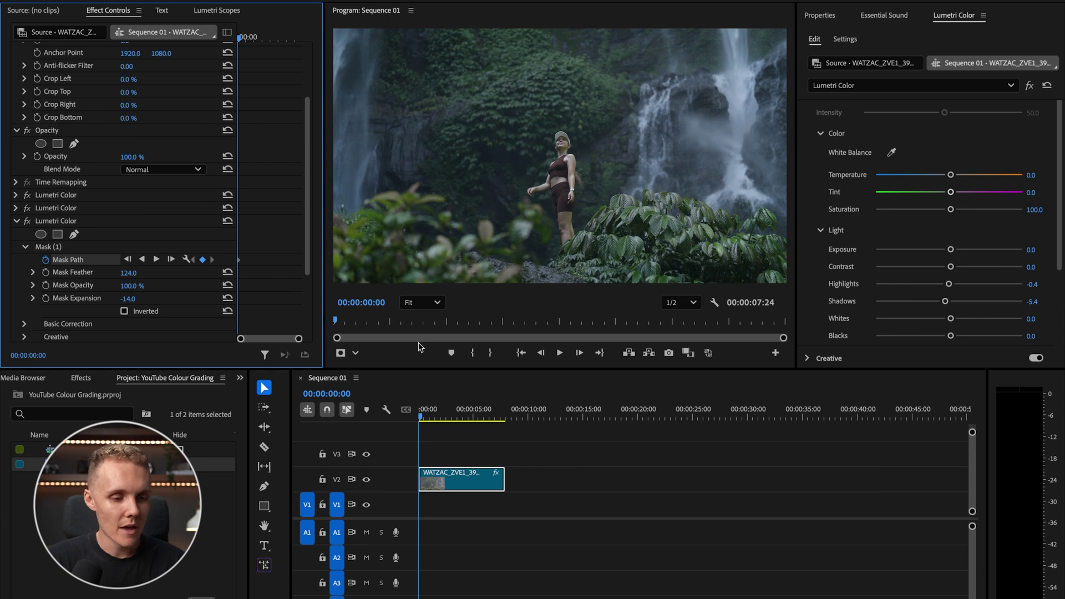
click(49, 246)
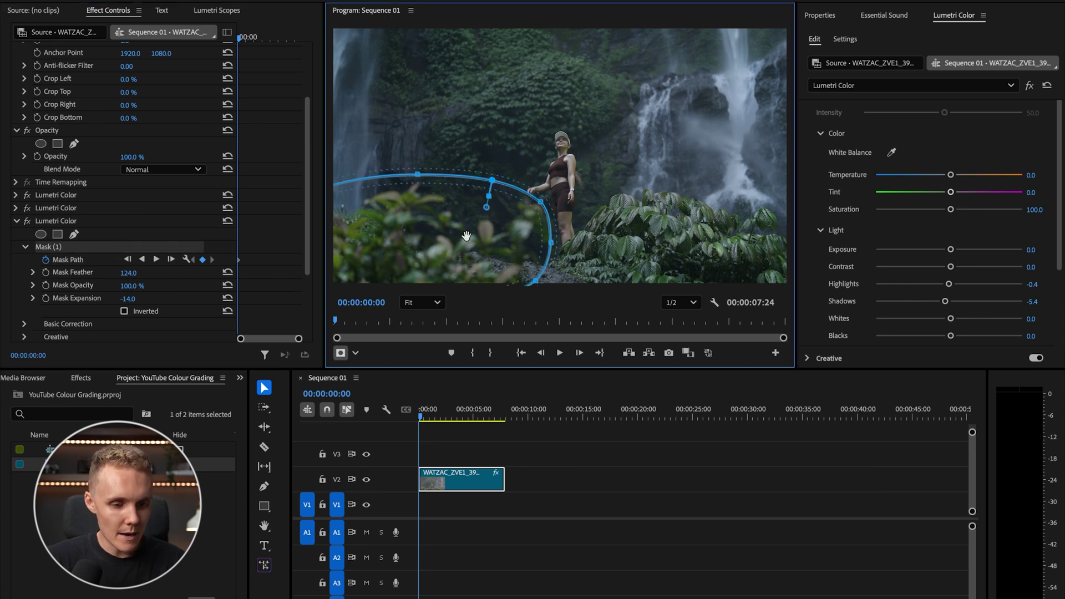
drag(396, 246, 465, 237)
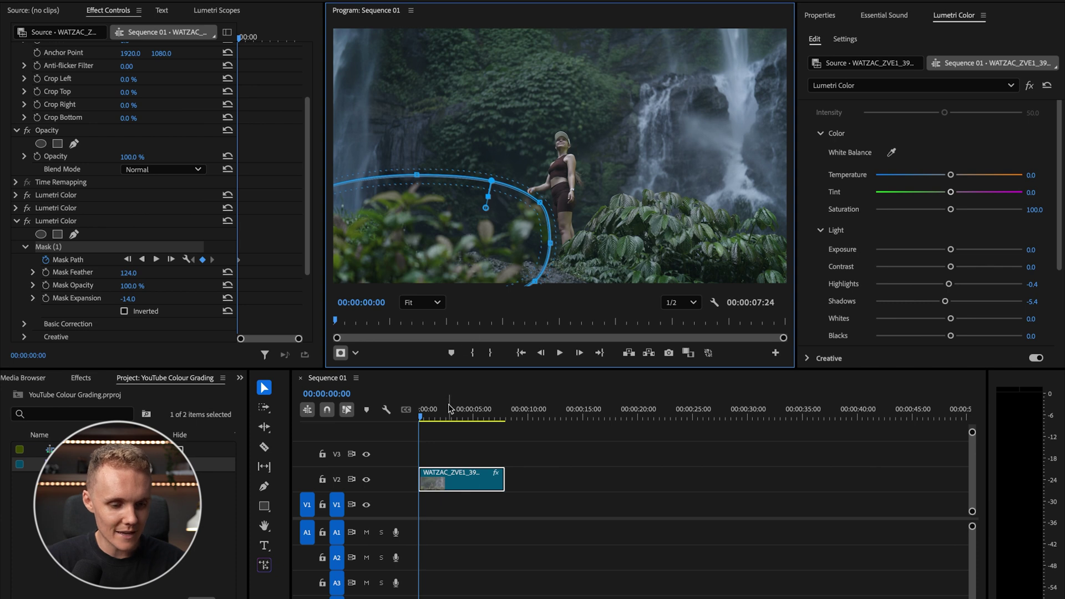
Trim the clip to 00:00:06:12, reposition the mask near the end, and scrub to verify.
drag(420, 420, 492, 420)
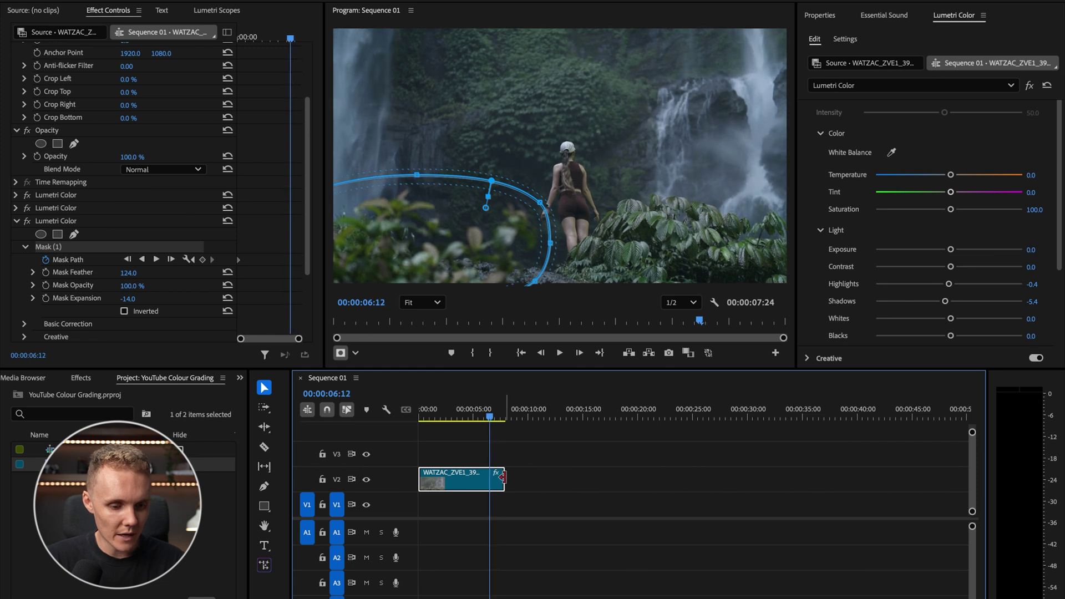
drag(504, 479, 491, 479)
click(488, 417)
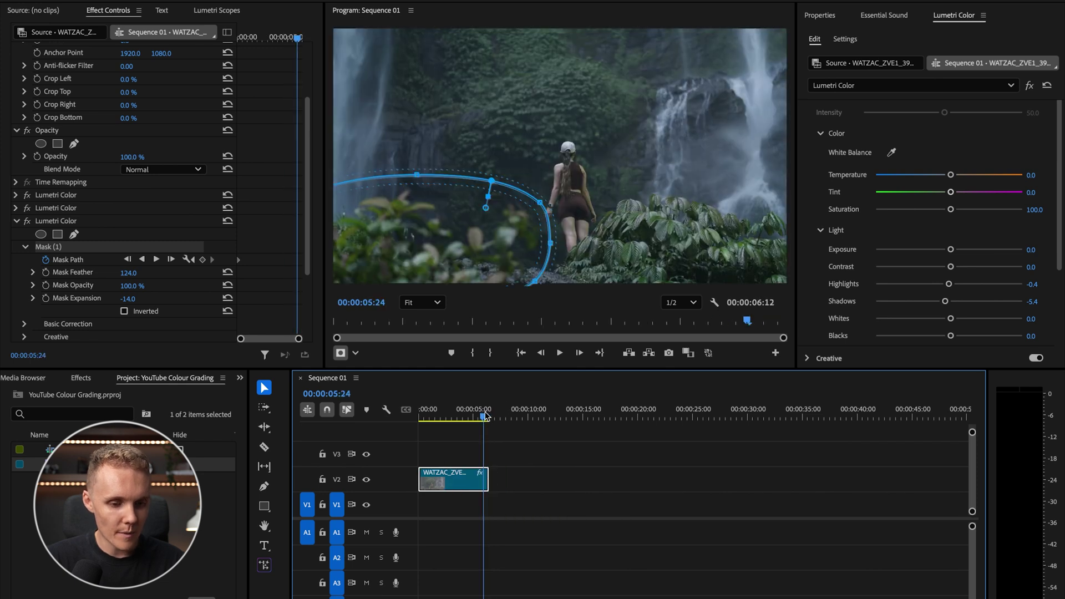
drag(465, 226, 460, 230)
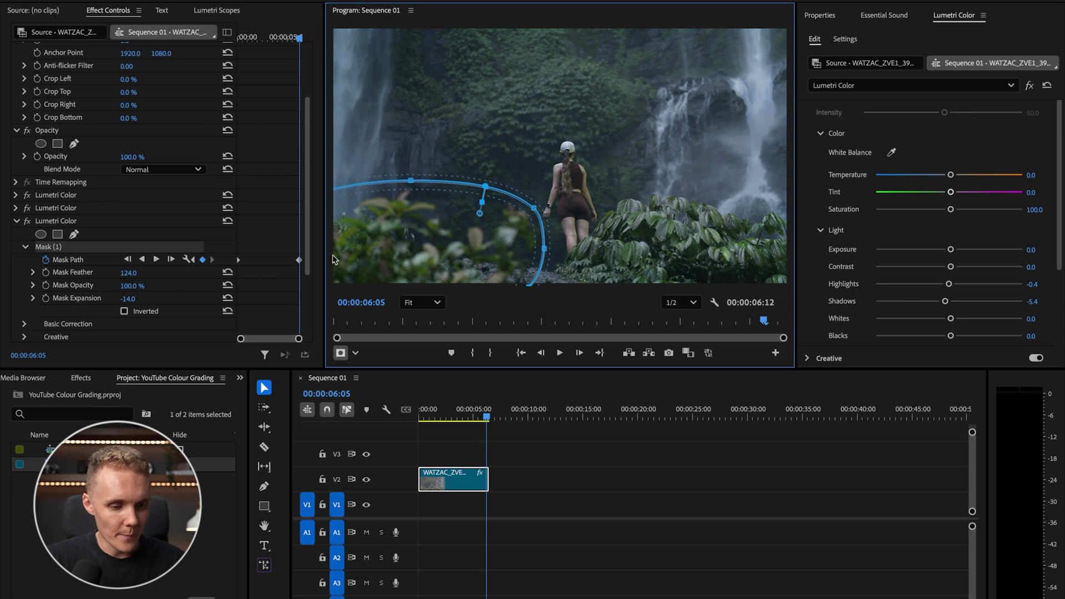
click(300, 262)
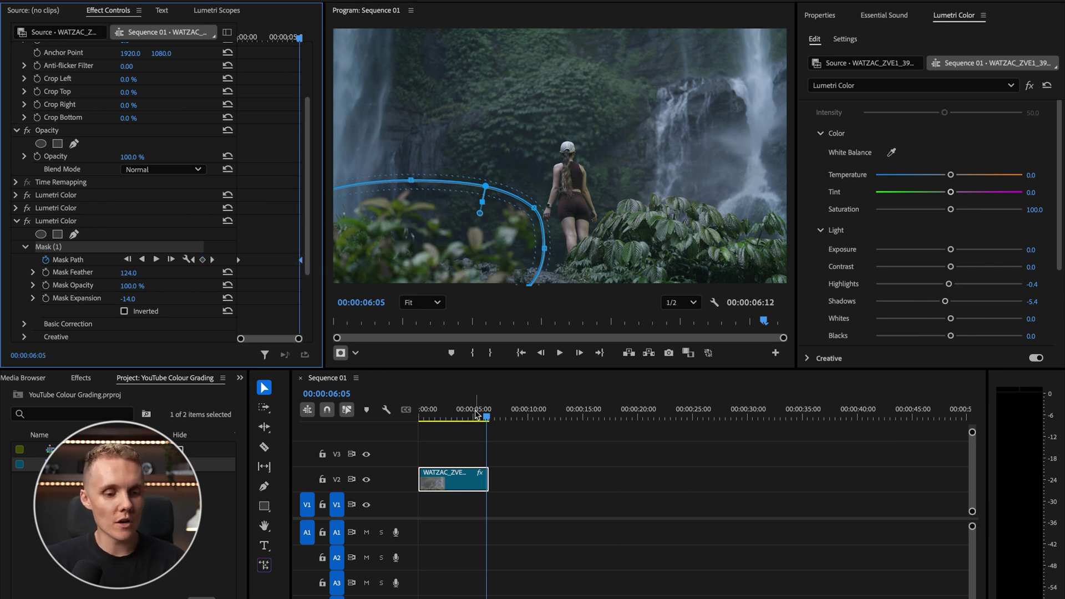
drag(487, 417, 515, 432)
drag(424, 430, 416, 431)
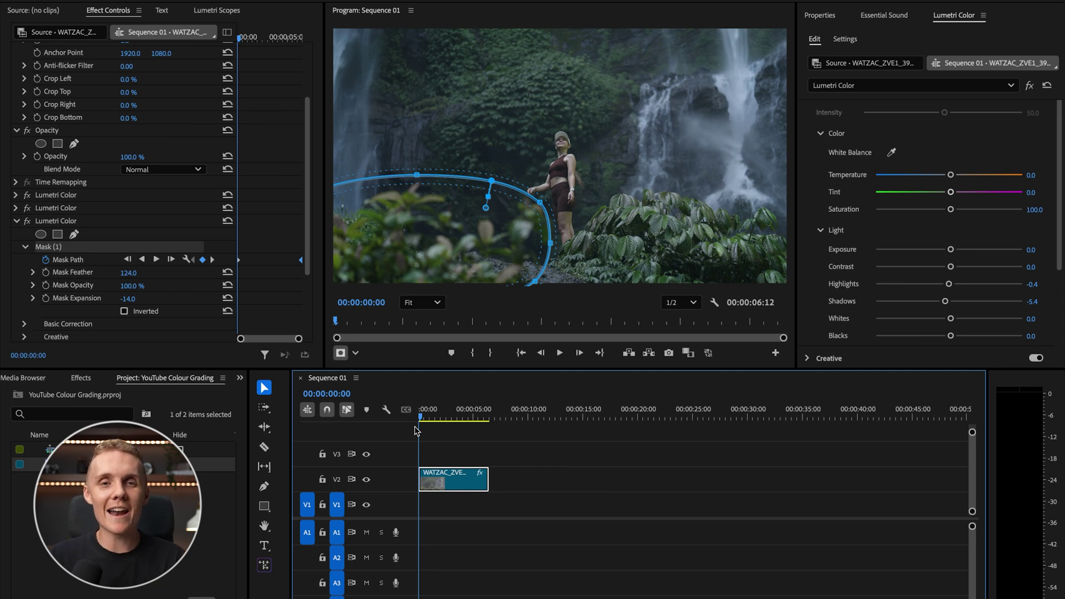
Add a fourth Lumetri Color effect to the waterfall clip and collapse the earlier one.
click(547, 460)
click(461, 481)
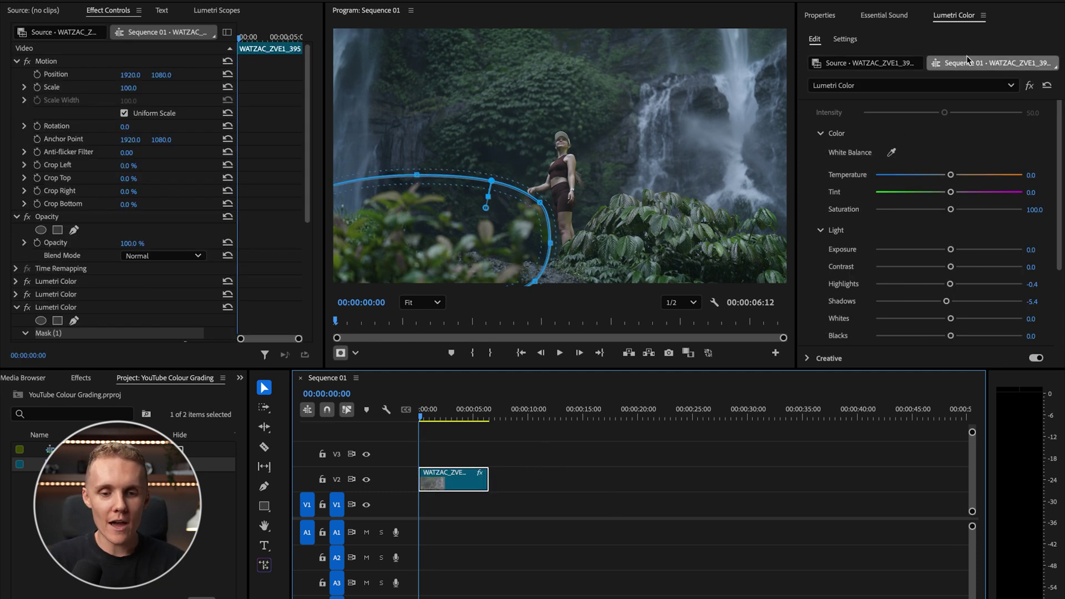
click(1007, 85)
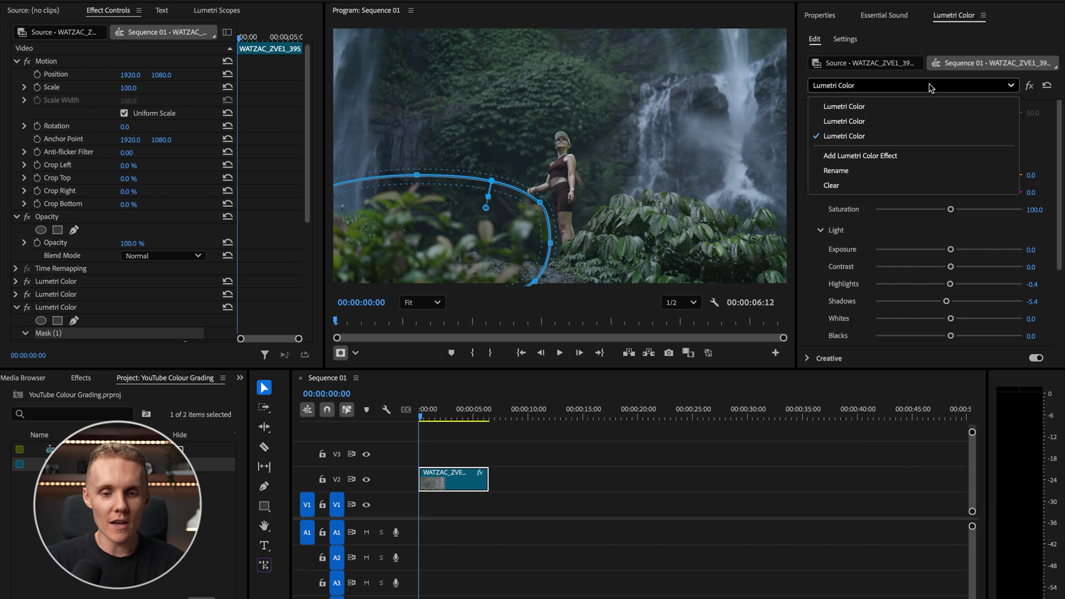
click(864, 157)
click(12, 310)
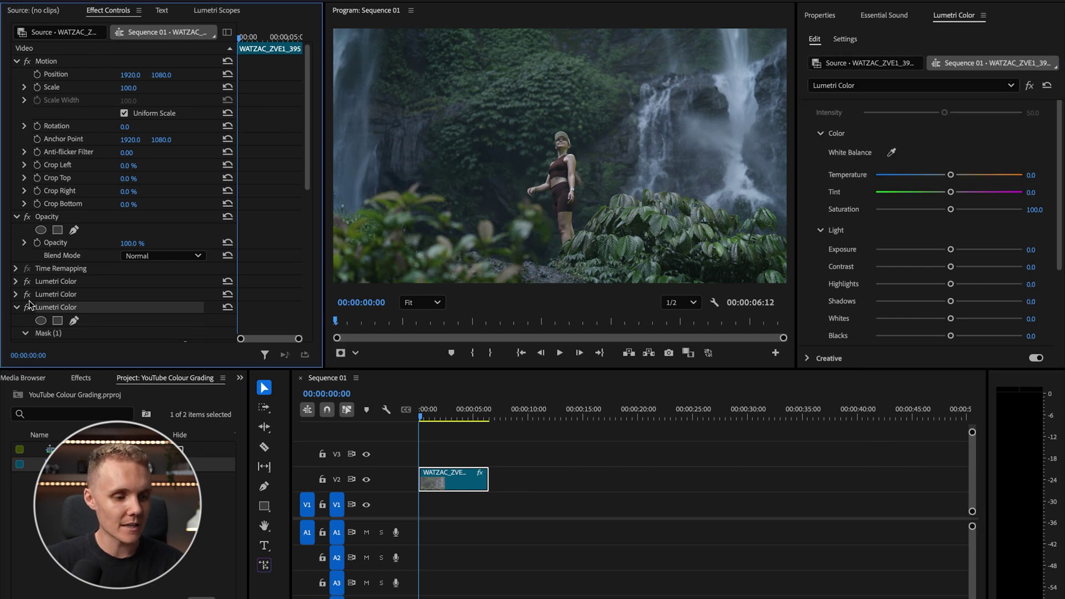
click(17, 307)
Draw a wide elliptical mask on the new Lumetri Color and move it to the frame's bottom edge.
scroll(61, 298, down, 2)
click(41, 272)
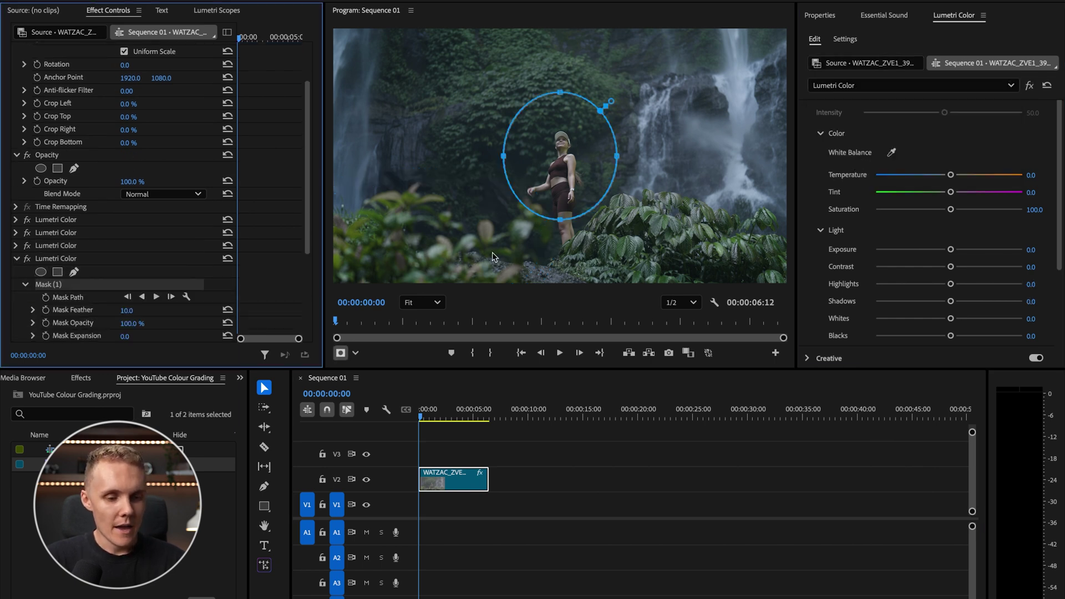
drag(618, 158, 916, 178)
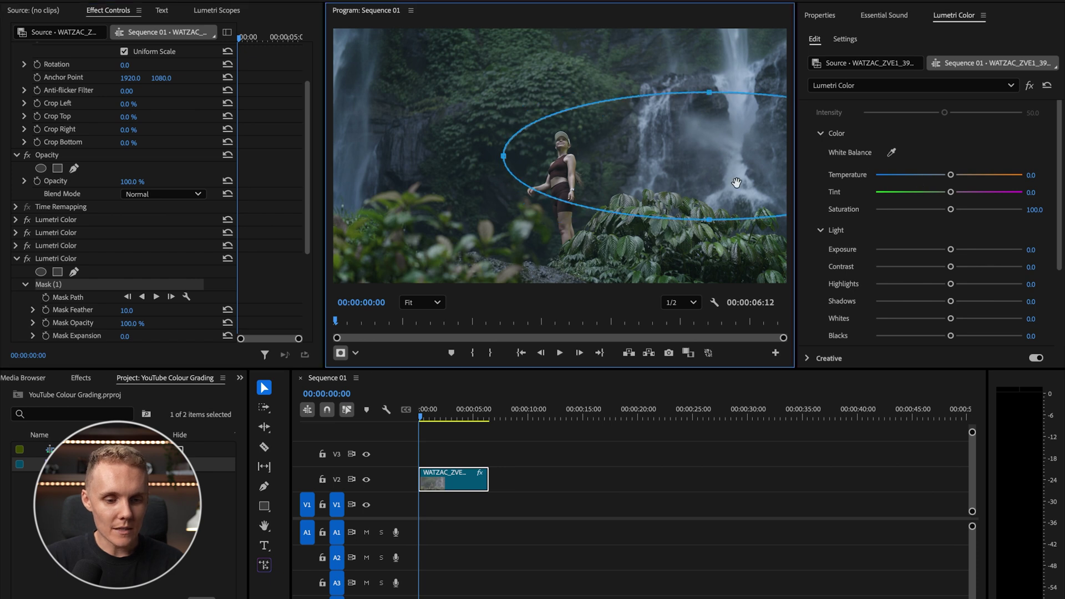
drag(684, 194, 542, 343)
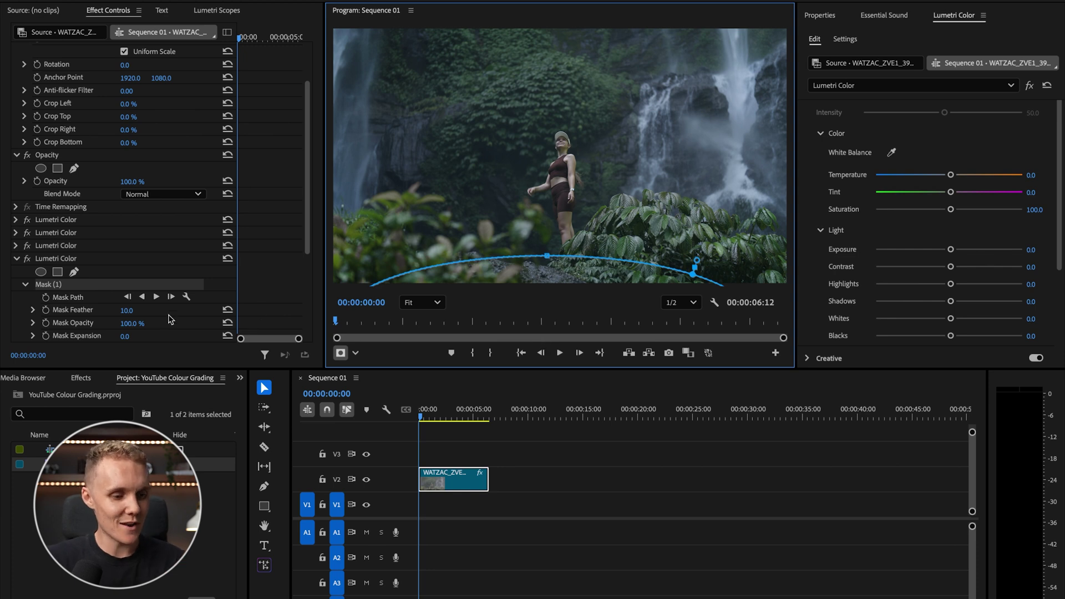
Set the mask's Feather to 151 and Expansion to 44, and lower Shadows to -29.7.
drag(131, 315, 182, 314)
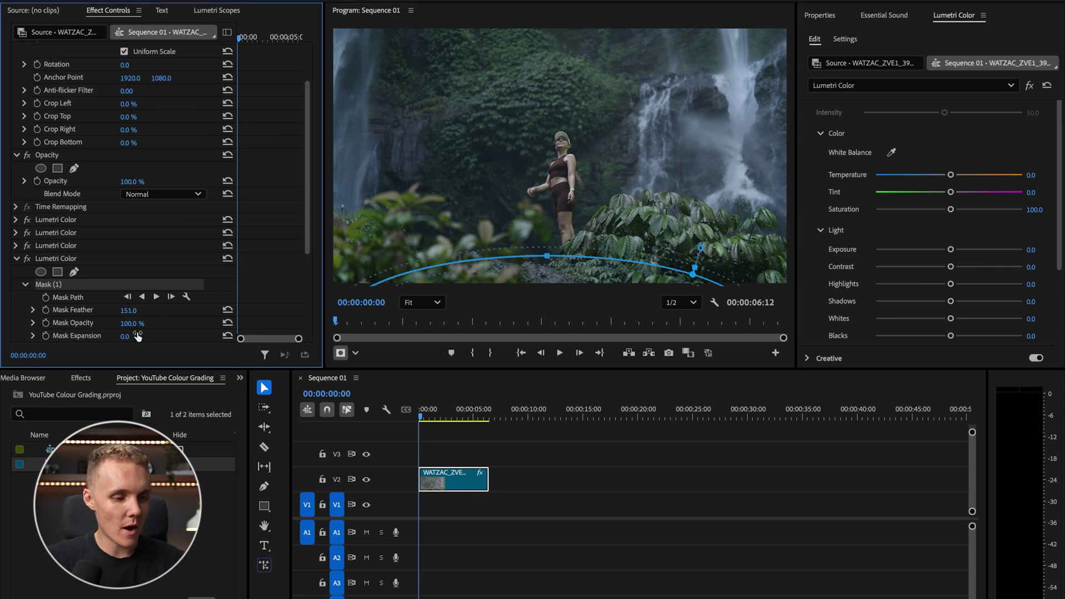
drag(126, 338, 808, 308)
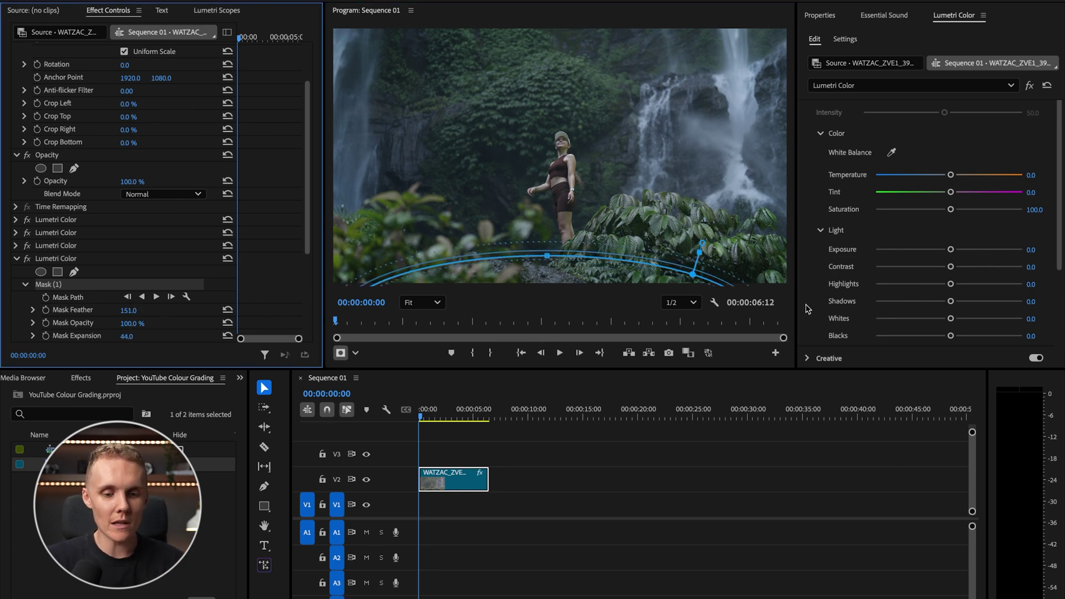
drag(955, 305, 954, 303)
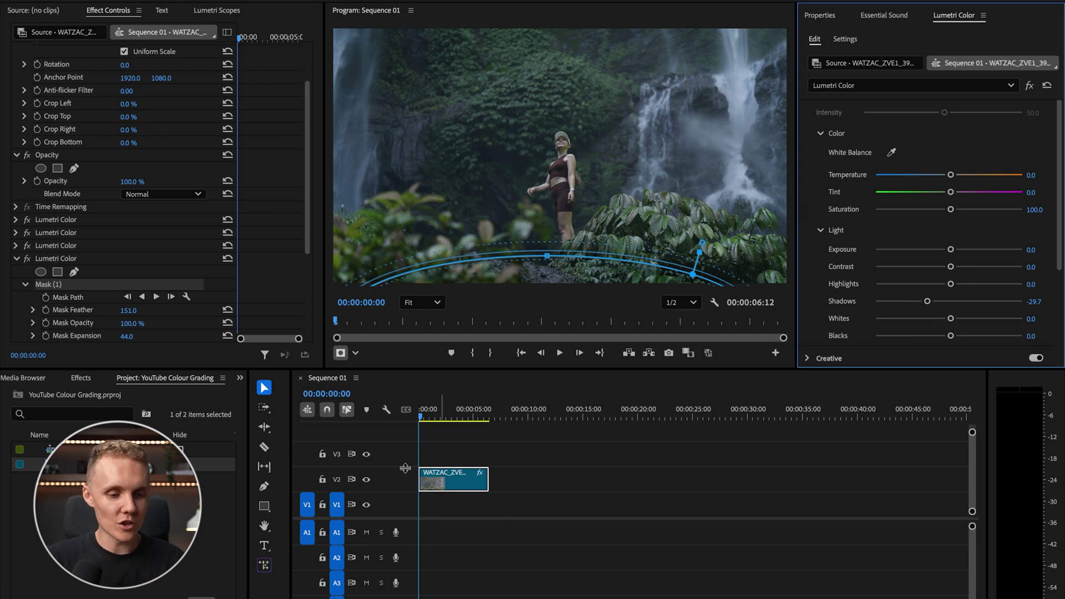
click(470, 442)
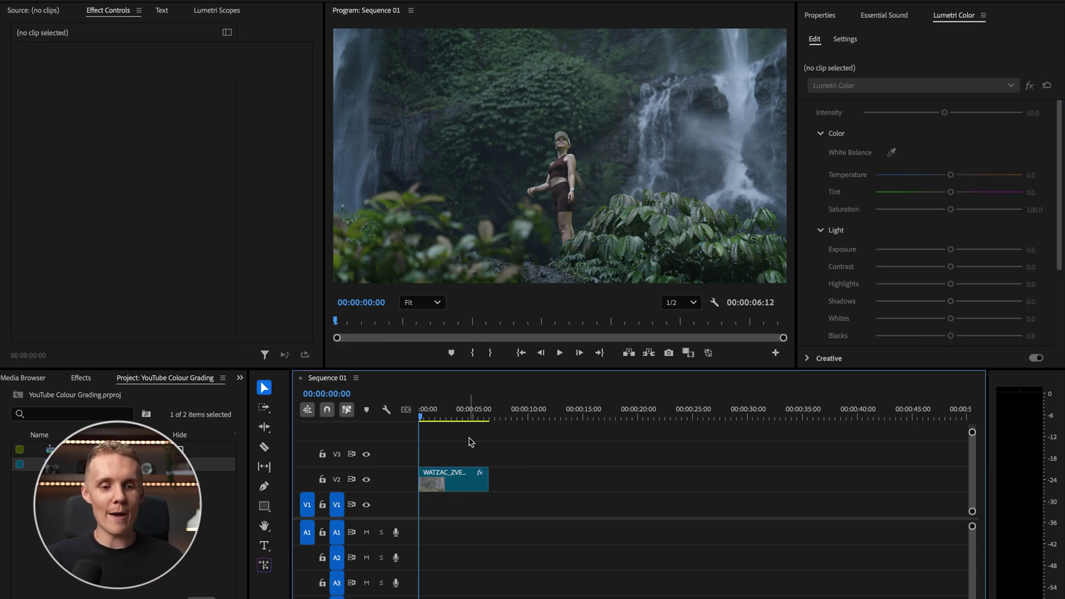